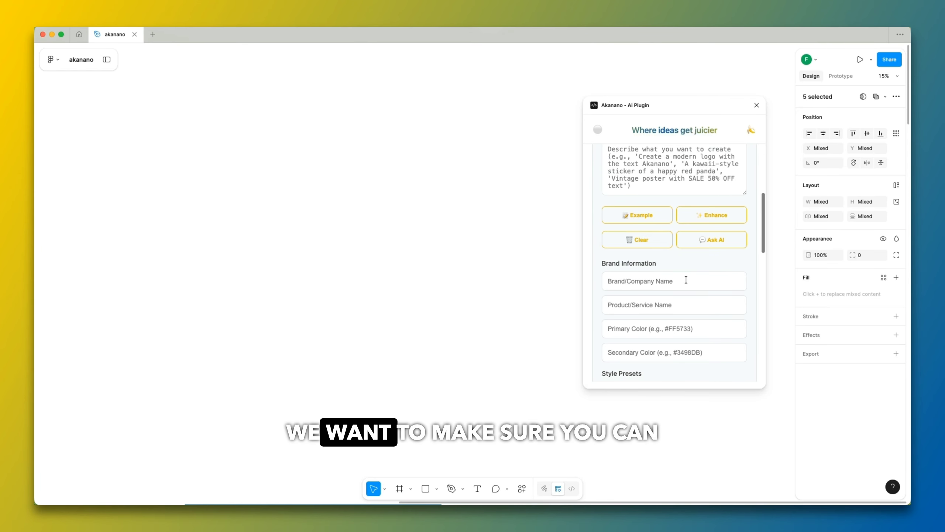
- Choose Nano Banana (All Features) as the AI model for the high-fidelity text rendering
scroll(686, 279, "down", 5)
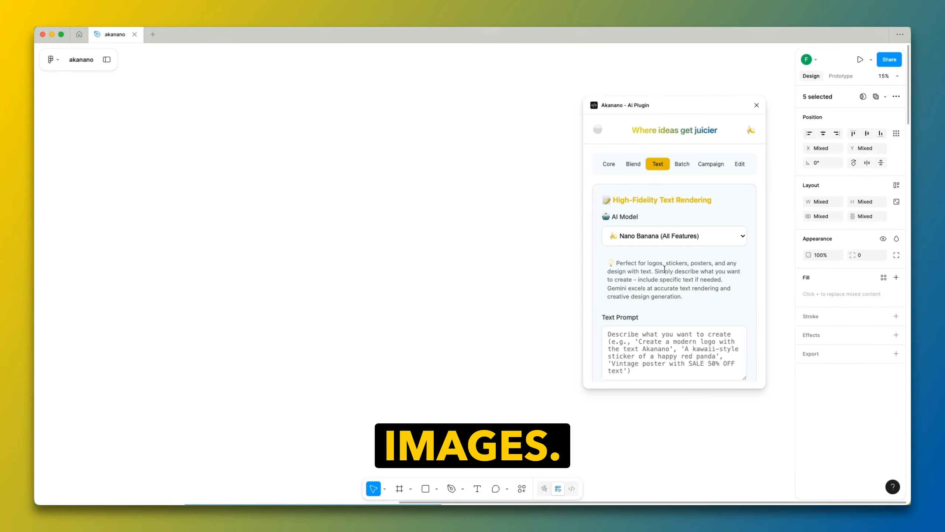
scroll(665, 272, "down", 6)
scroll(665, 272, "up", 6)
left_click(659, 238)
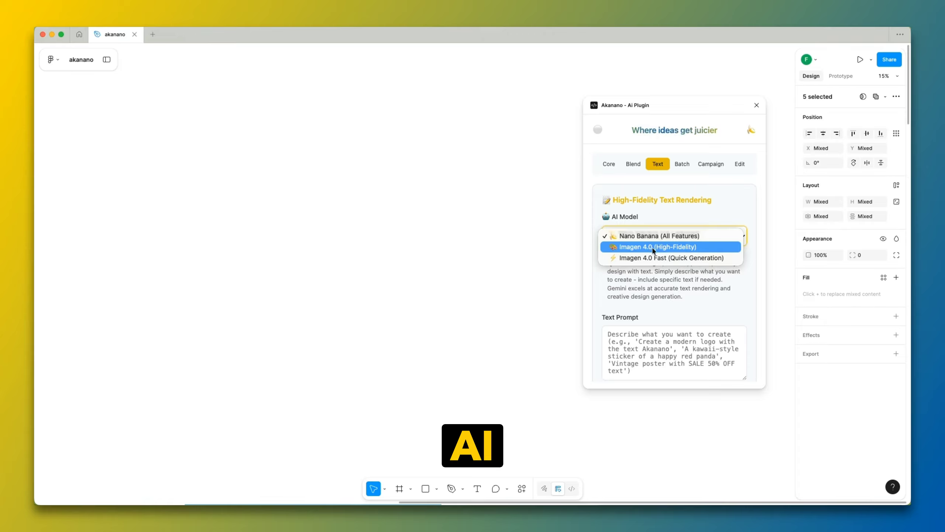
left_click(660, 236)
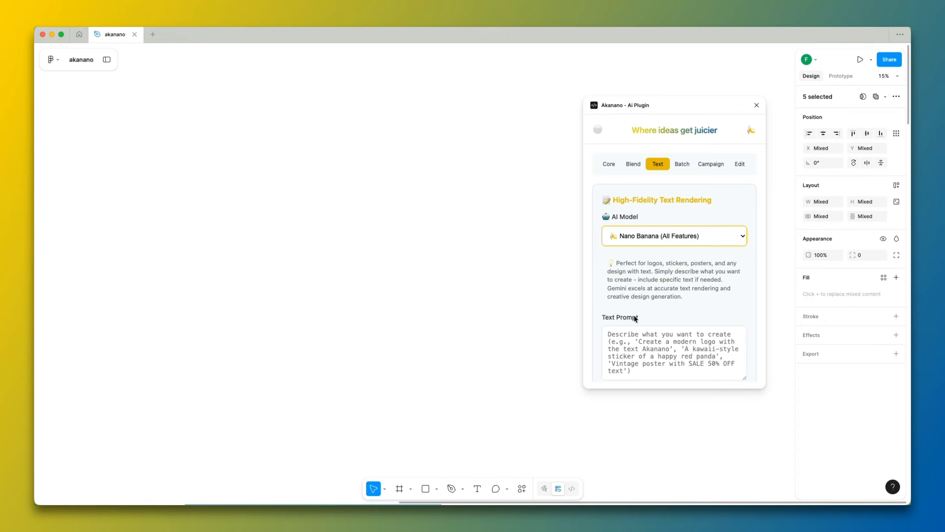
- Set the design type in the style presets to Logo Design
scroll(638, 309, "down", 10)
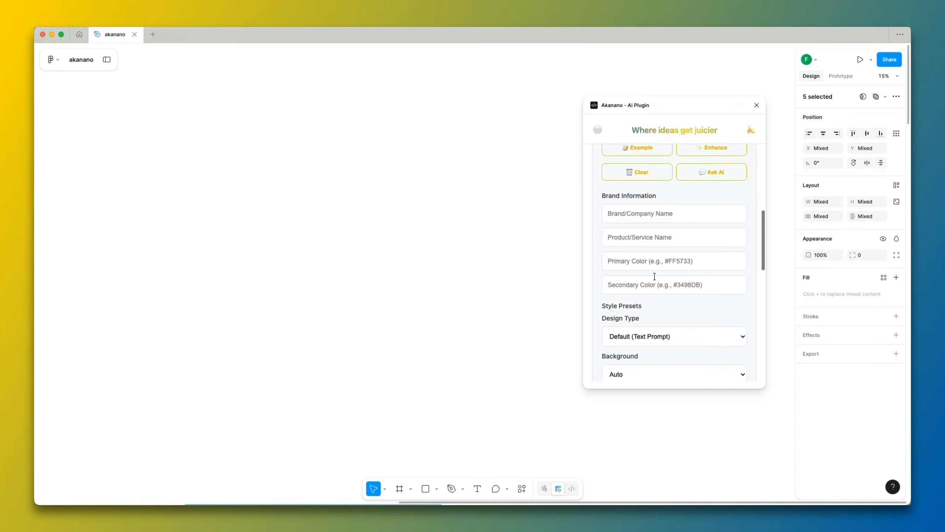
scroll(656, 299, "down", 3)
left_click(639, 263)
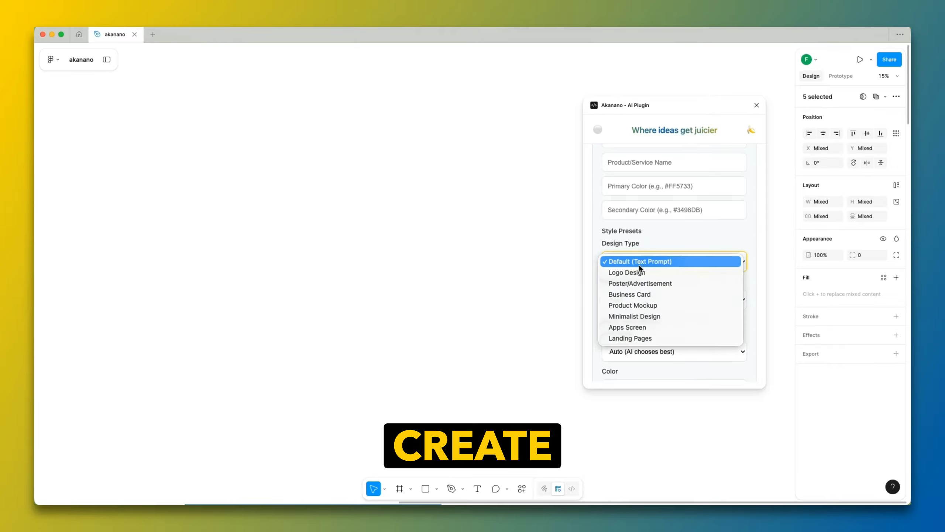
left_click(636, 272)
- Cycle through the example logo prompts until the one for the 'Pulse' fitness app logo is loaded
scroll(658, 240, "up", 5)
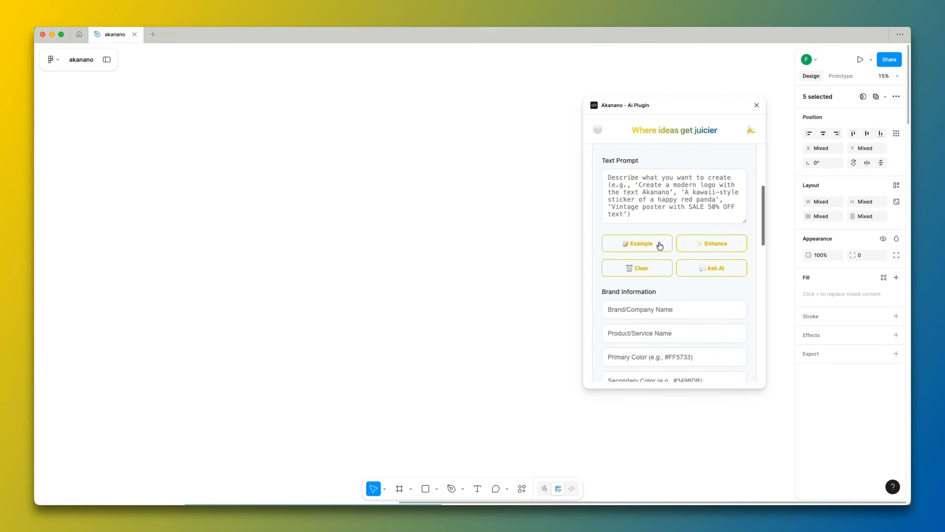
scroll(657, 242, "up", 5)
scroll(632, 297, "down", 2)
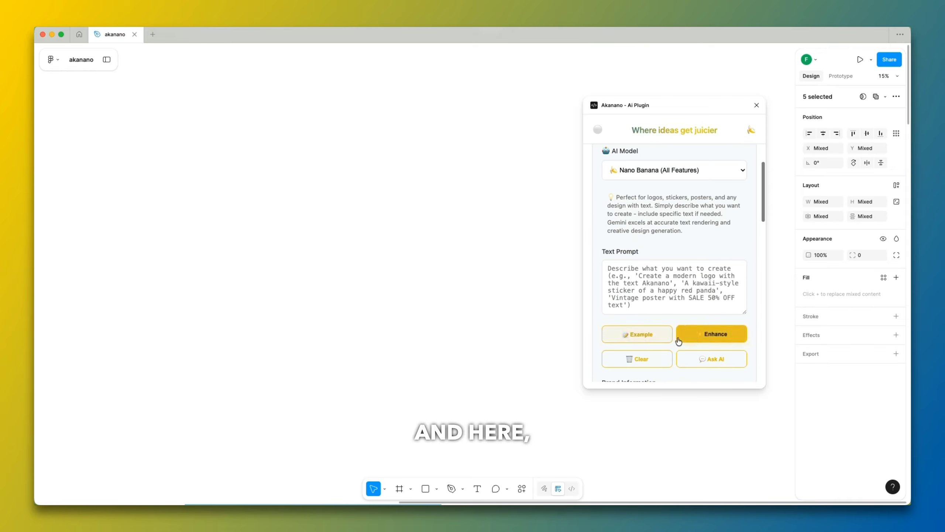
left_click(651, 335)
scroll(653, 324, "down", 2)
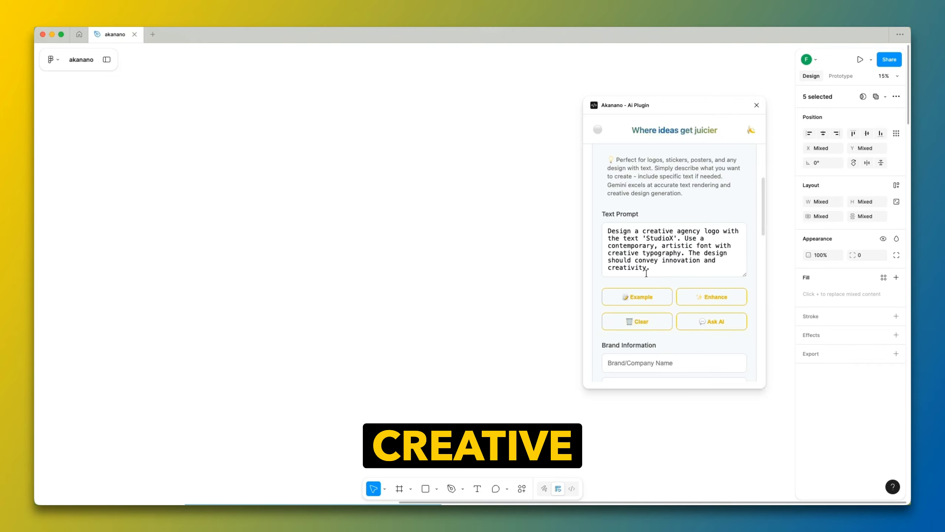
left_click(639, 299)
scroll(642, 290, "down", 3)
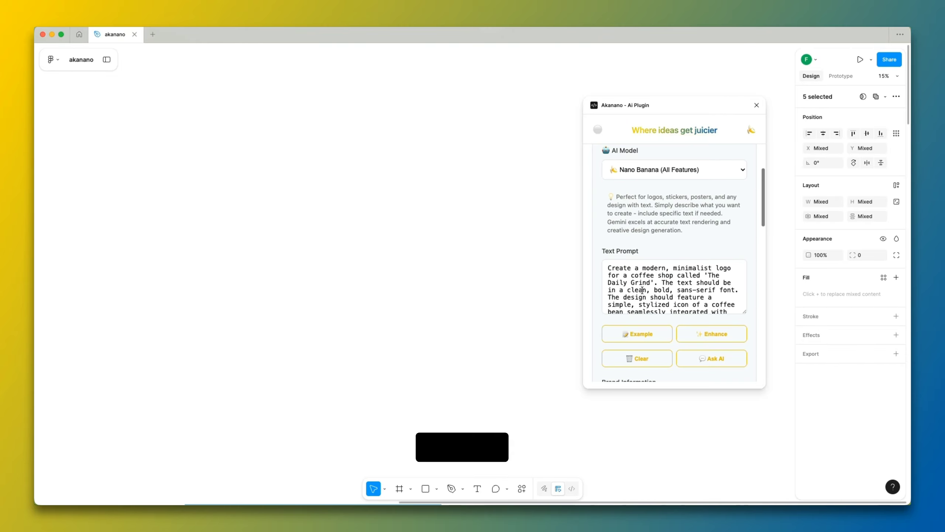
left_click(632, 336)
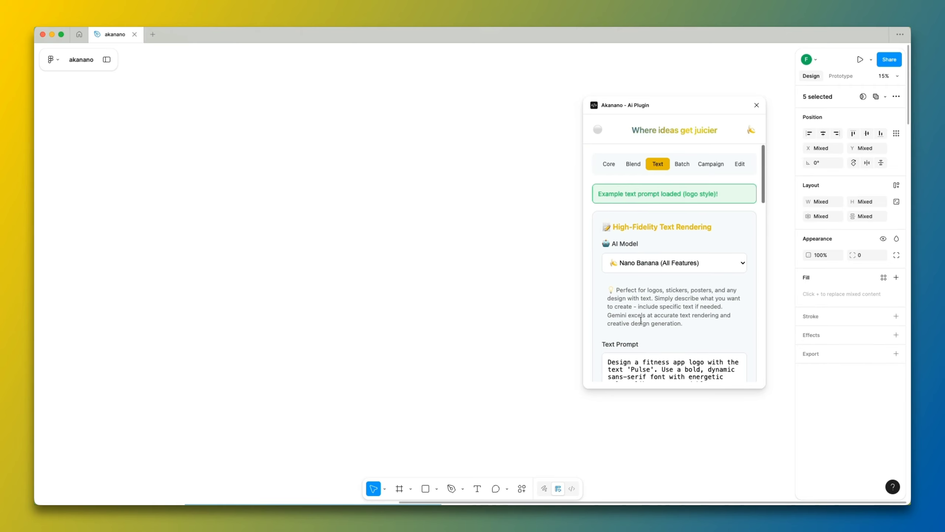
scroll(643, 324, "down", 3)
left_click(649, 316)
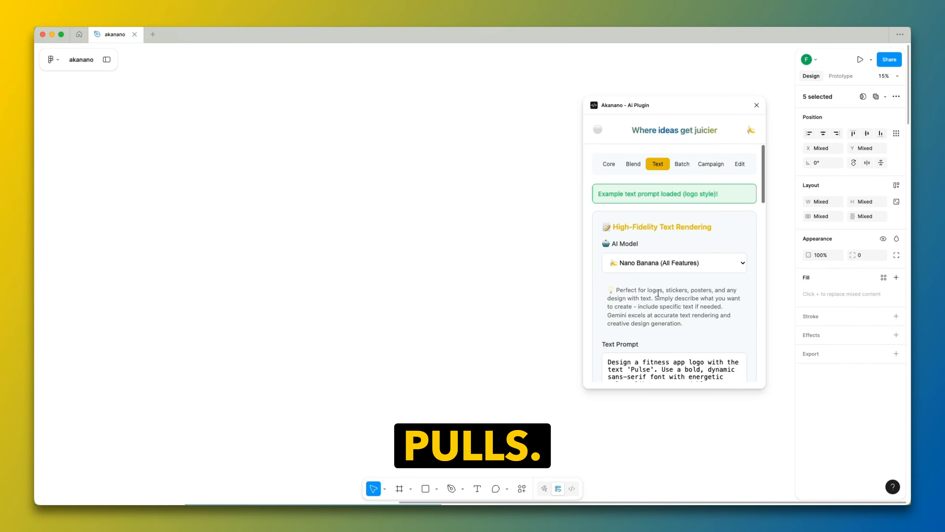
- Review the prompt, brand and style options, leaving them as they are, and set the aspect ratio to Logo 1:1
scroll(641, 315, "down", 3)
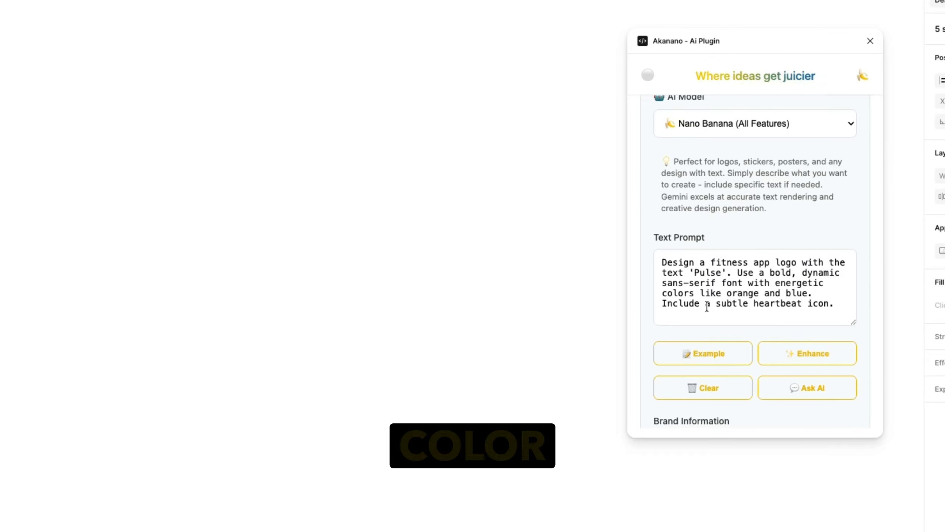
scroll(726, 302, "down", 5)
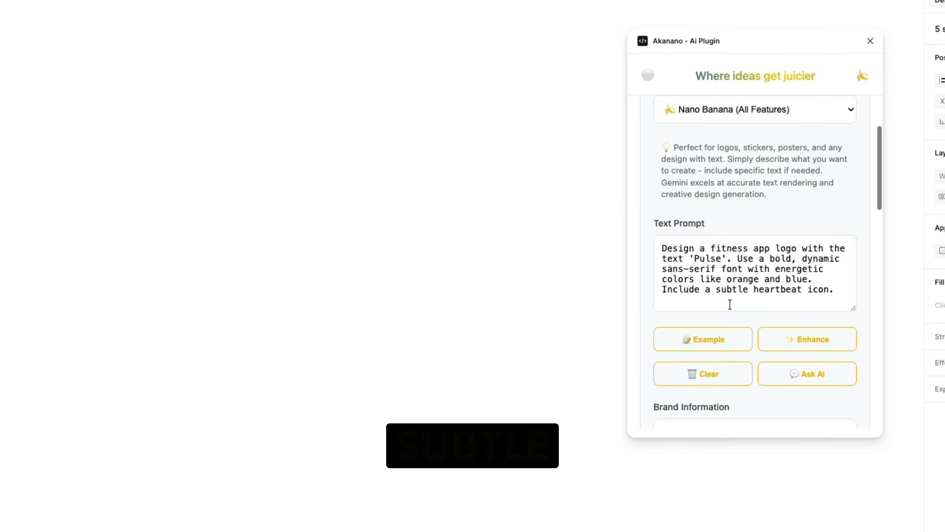
scroll(771, 277, "down", 1)
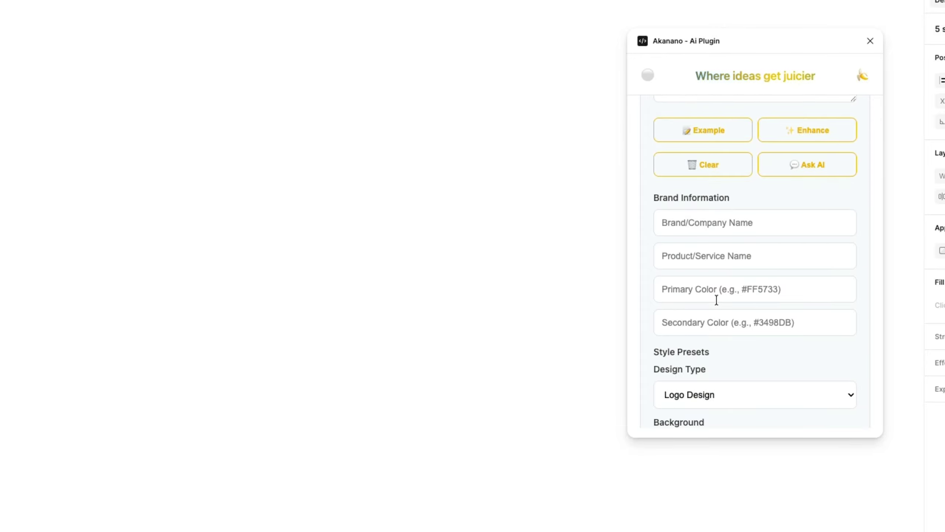
scroll(735, 314, "down", 5)
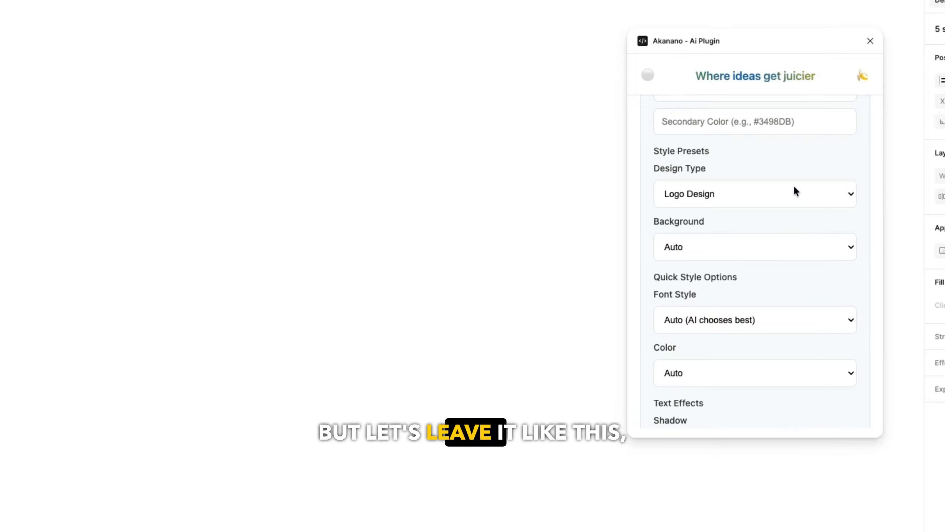
scroll(738, 284, "down", 1)
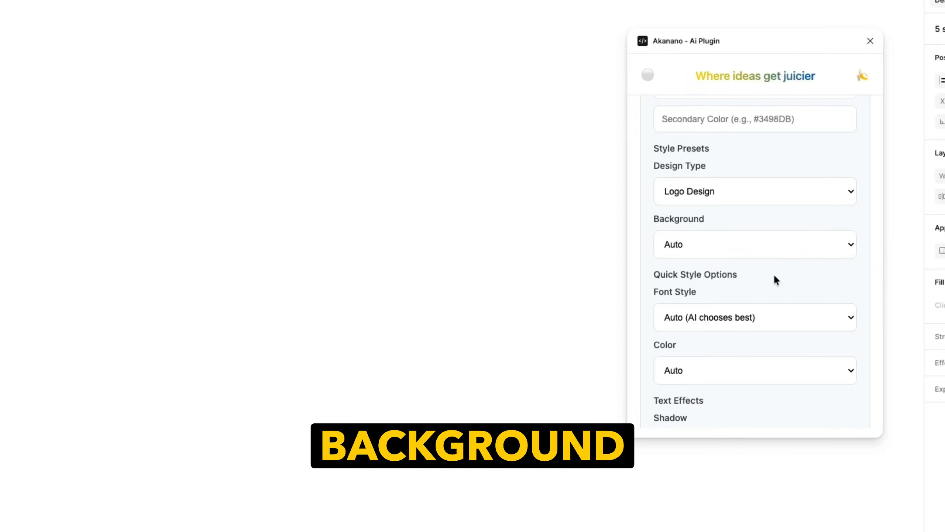
scroll(735, 277, "down", 4)
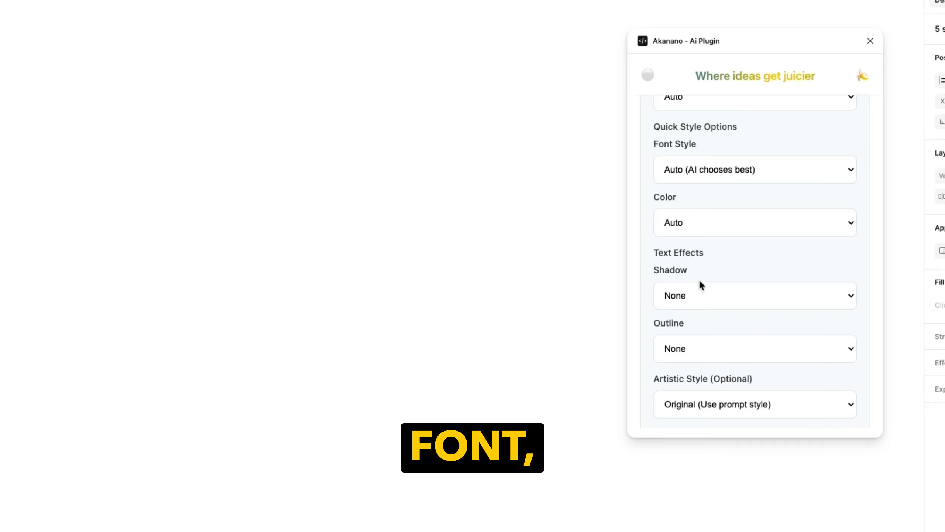
scroll(699, 278, "down", 3)
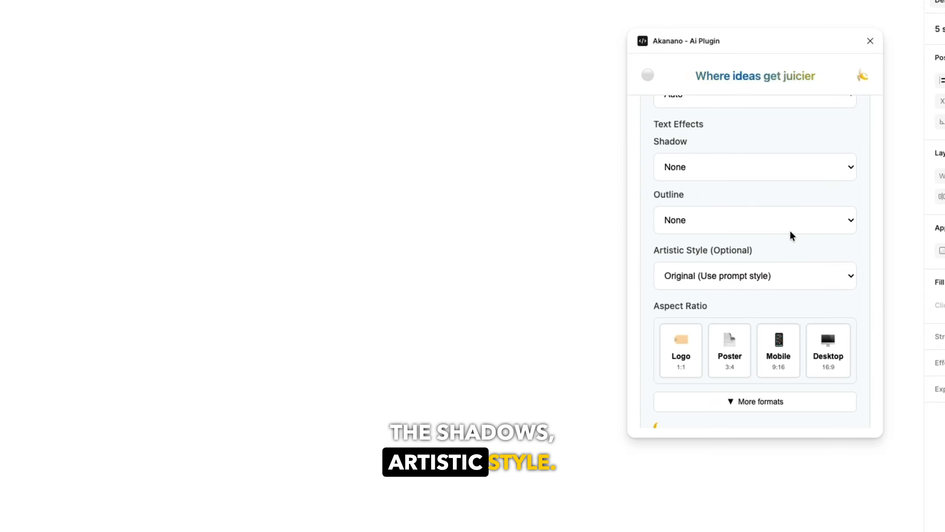
left_click(665, 374)
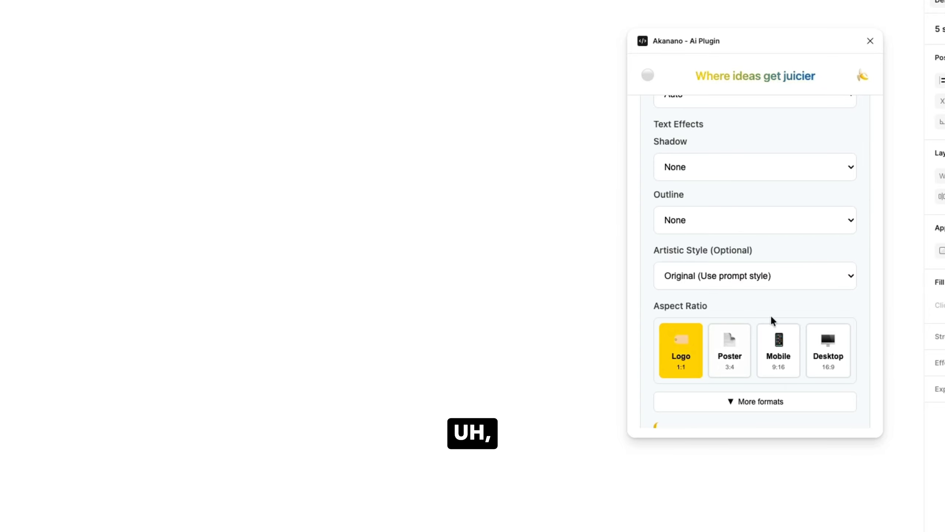
- Expand the additional formats, keep Square (1:1) - 1024x1024, and generate the text image
scroll(783, 264, "down", 3)
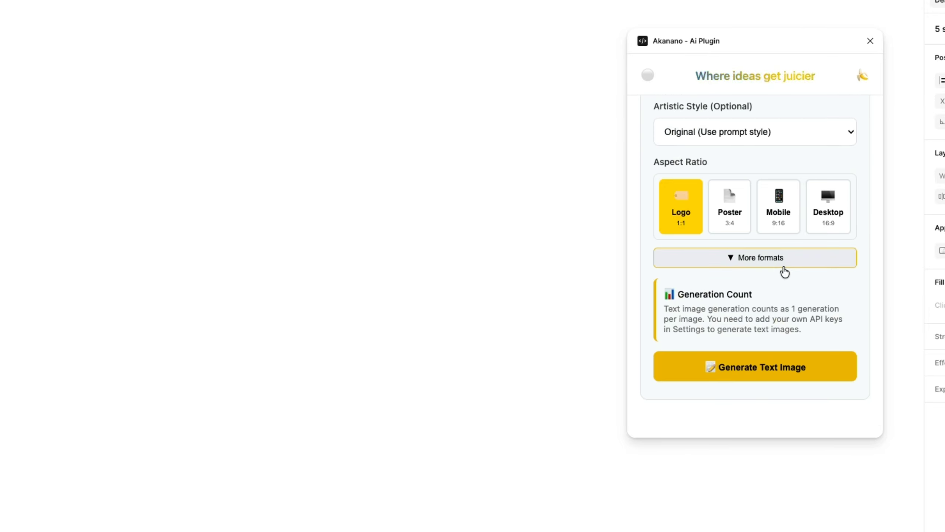
left_click(737, 265)
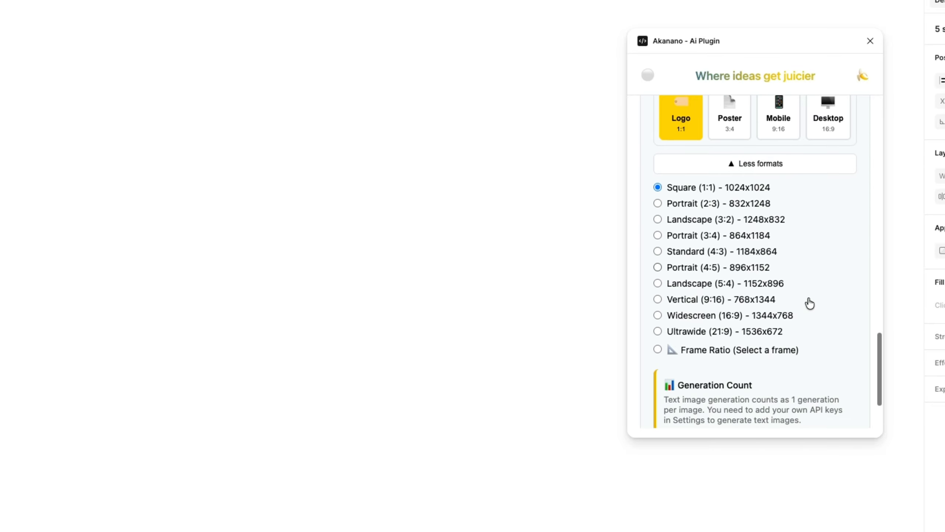
scroll(811, 304, "down", 2)
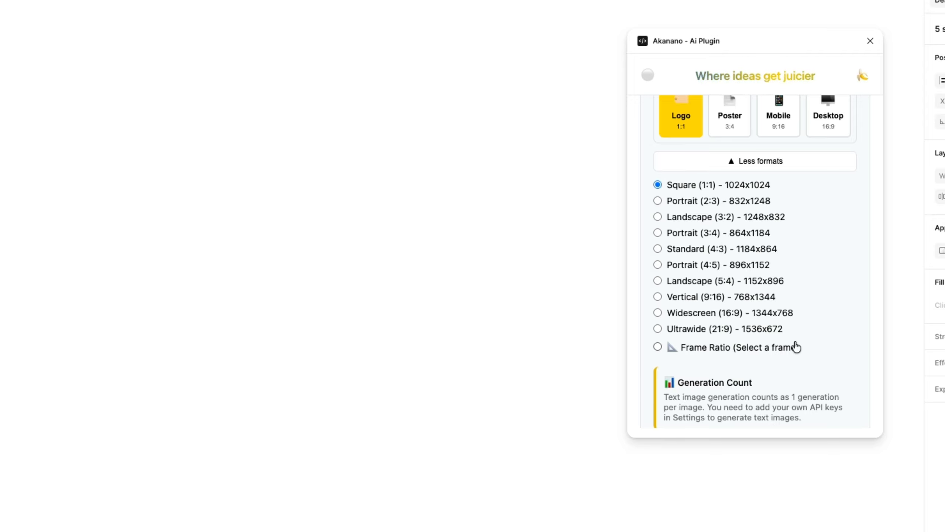
scroll(791, 343, "down", 3)
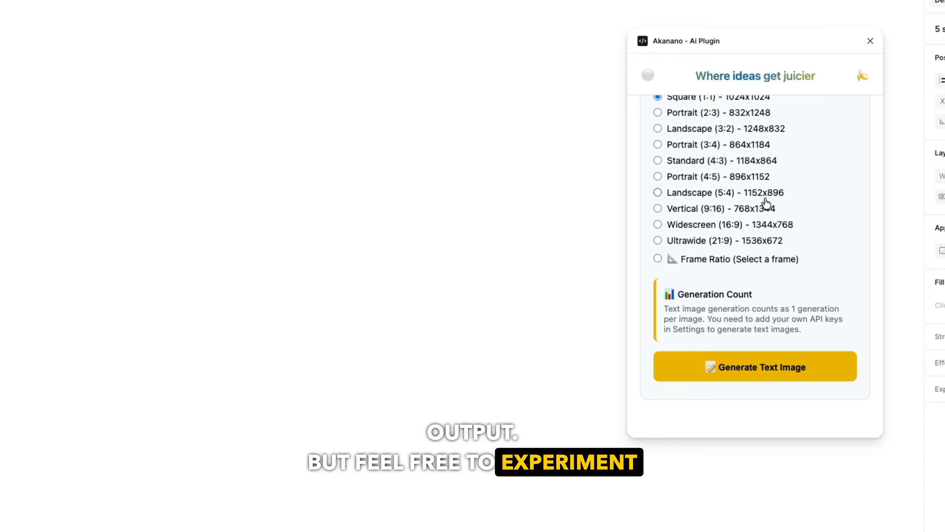
left_click(788, 366)
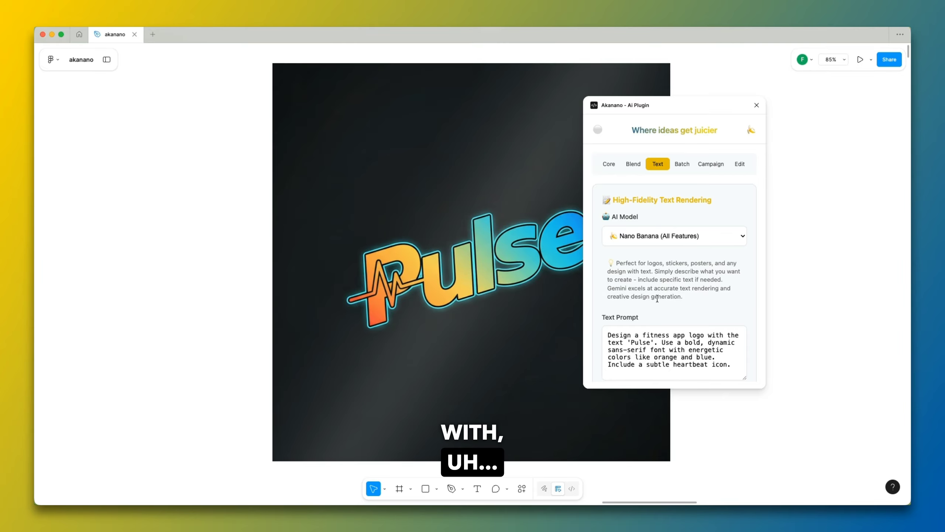
- Inspect the generated Pulse logo and move it left on the canvas to about X -1556, Y 0
scroll(658, 299, "down", 1)
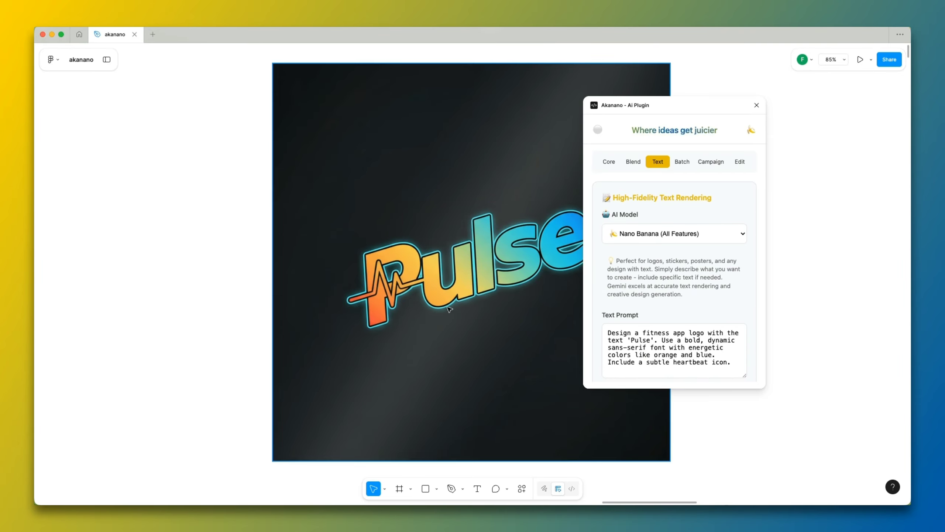
scroll(665, 373, "down", 1)
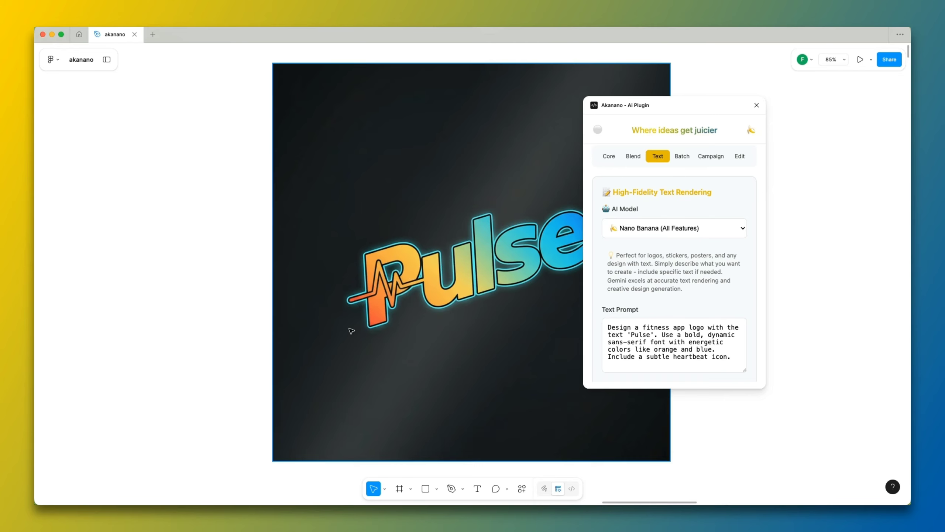
scroll(201, 301, "down", 3)
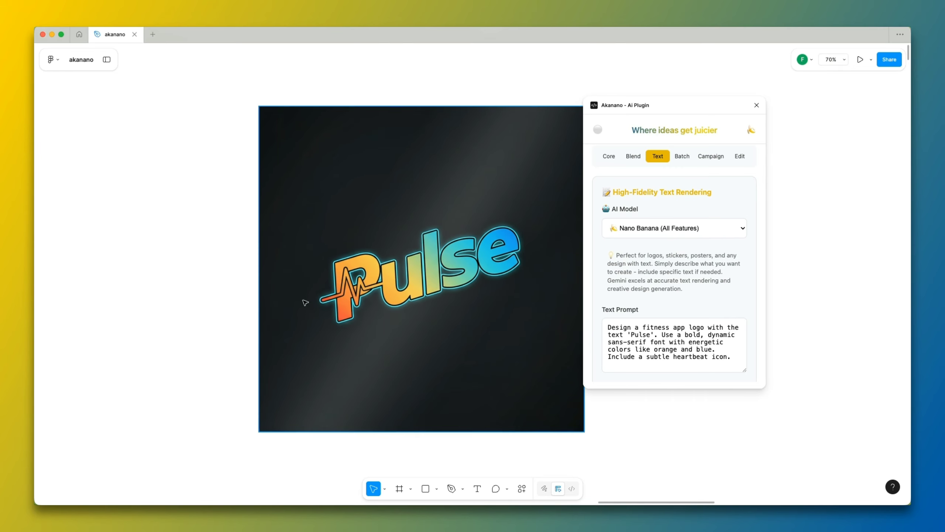
scroll(433, 303, "up", 3)
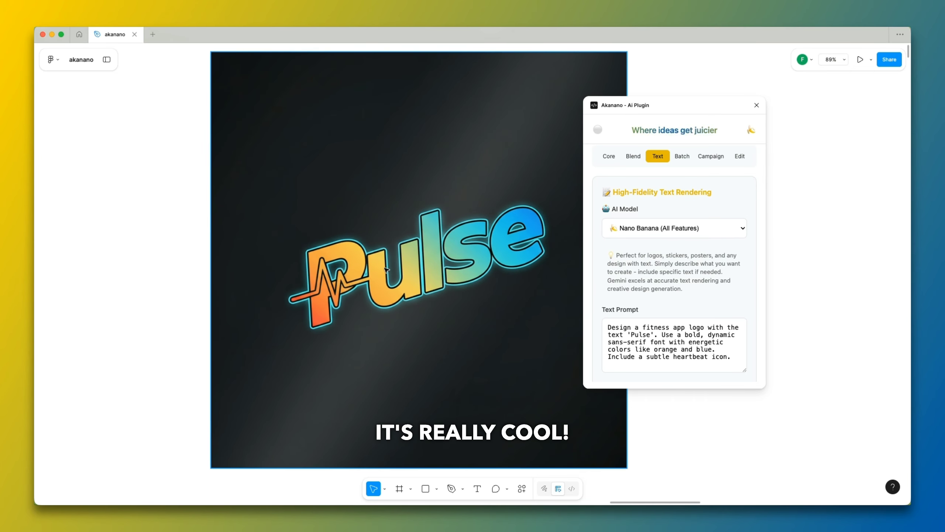
scroll(260, 262, "down", 5)
scroll(481, 300, "up", 1)
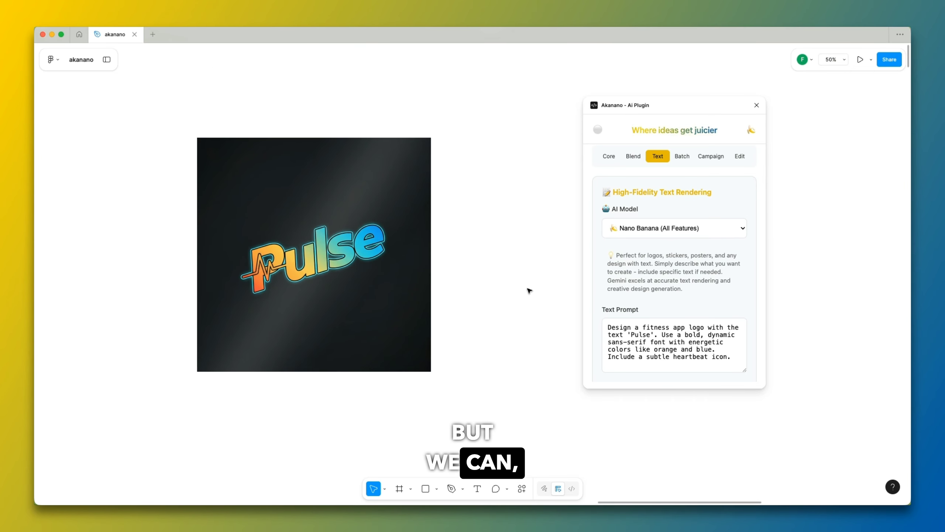
scroll(521, 290, "down", 3)
left_click(439, 284)
left_click_drag(438, 285, 211, 285)
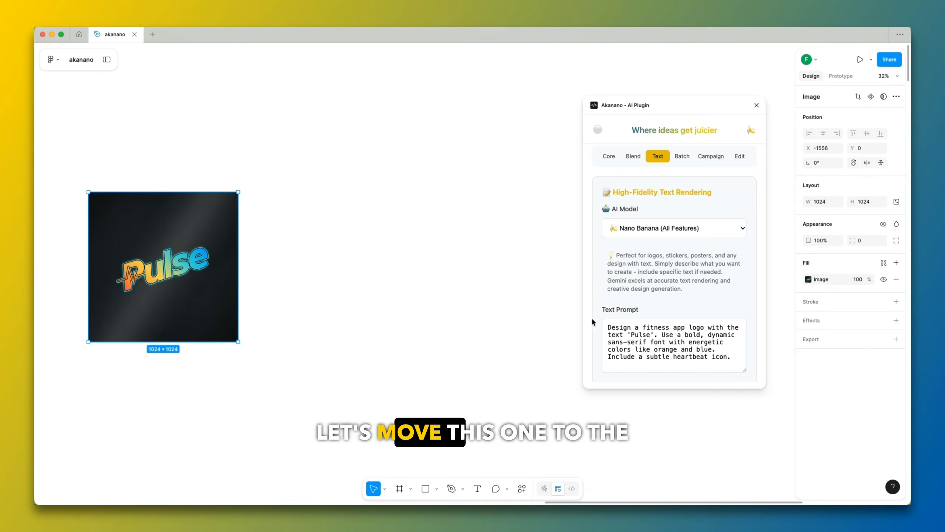
- Clear the text prompt and set the design type to Poster/Advertisement
scroll(690, 350, "down", 5)
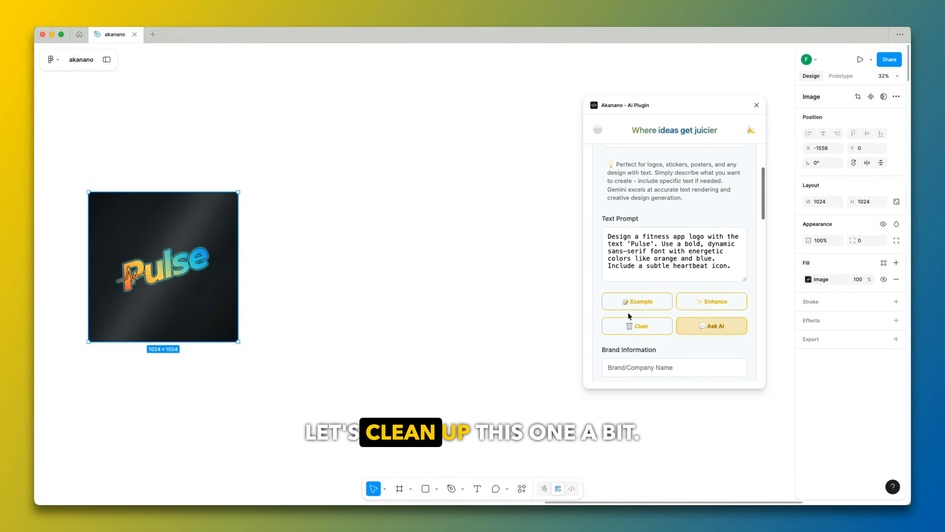
left_click(639, 333)
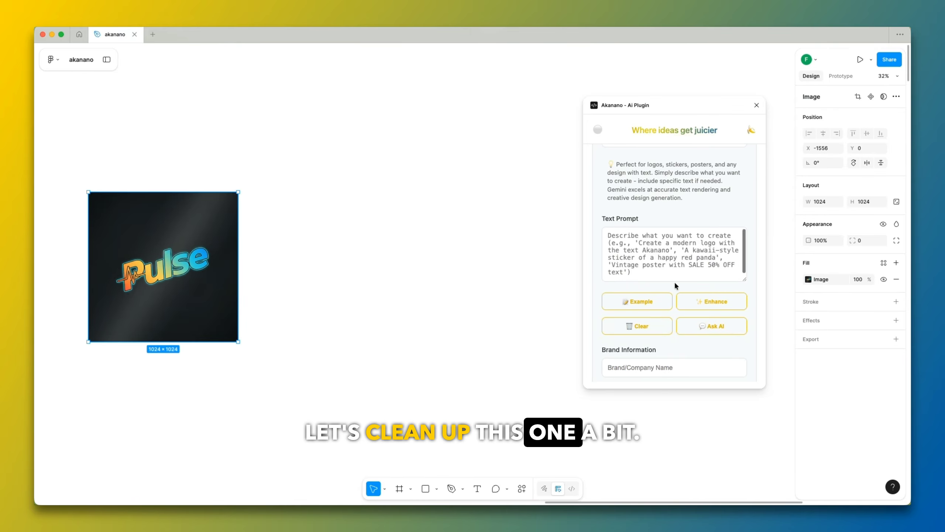
scroll(675, 281, "down", 7)
scroll(671, 270, "up", 2)
left_click(658, 301)
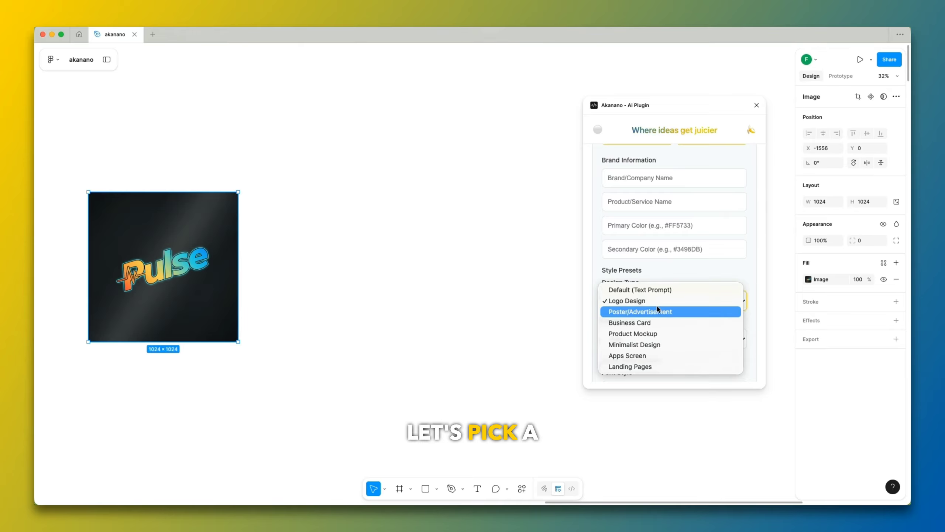
left_click(655, 312)
- Load an example poster prompt for the 'Summer Vibes Music Festival' with tropical colors and playful typography
scroll(666, 298, "up", 5)
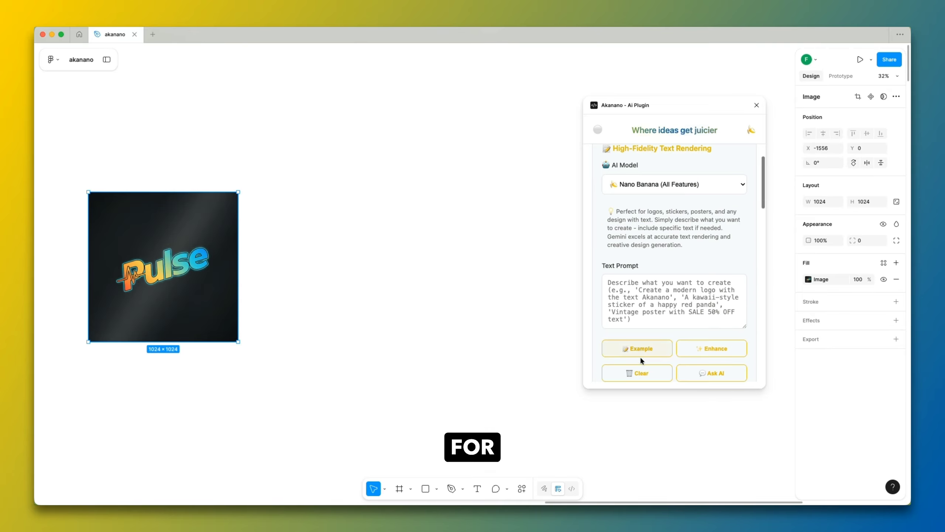
left_click(637, 348)
scroll(655, 328, "down", 3)
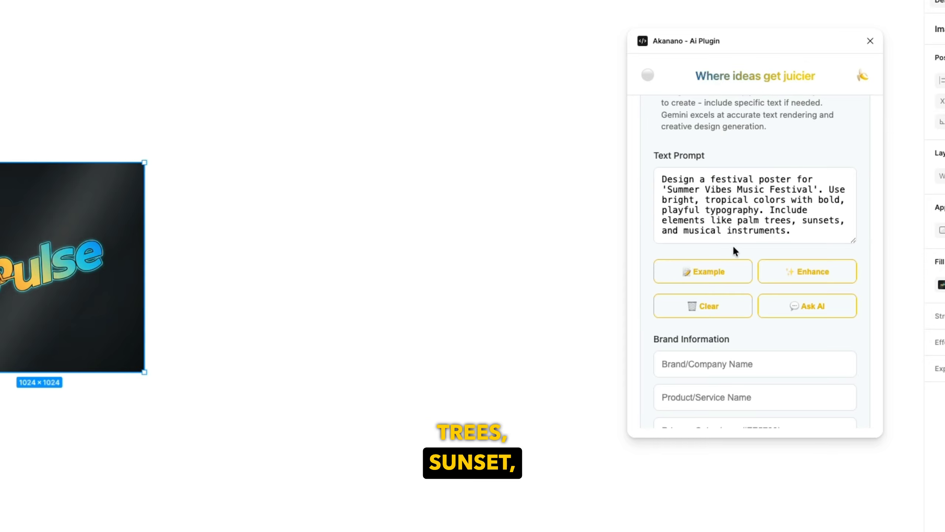
- Set the aspect ratio to Poster 3:4 and generate the festival poster's text image
scroll(732, 244, "down", 5)
scroll(715, 331, "down", 15)
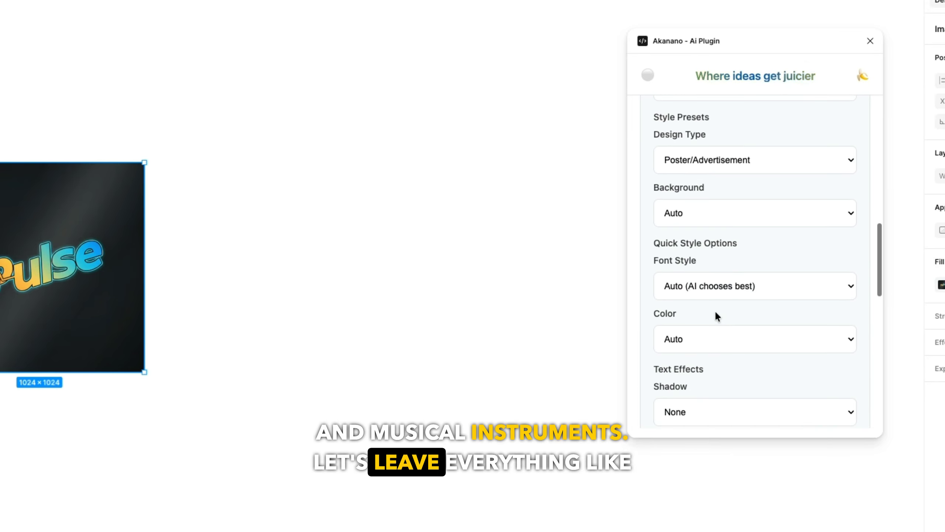
scroll(748, 203, "up", 4)
left_click(722, 184)
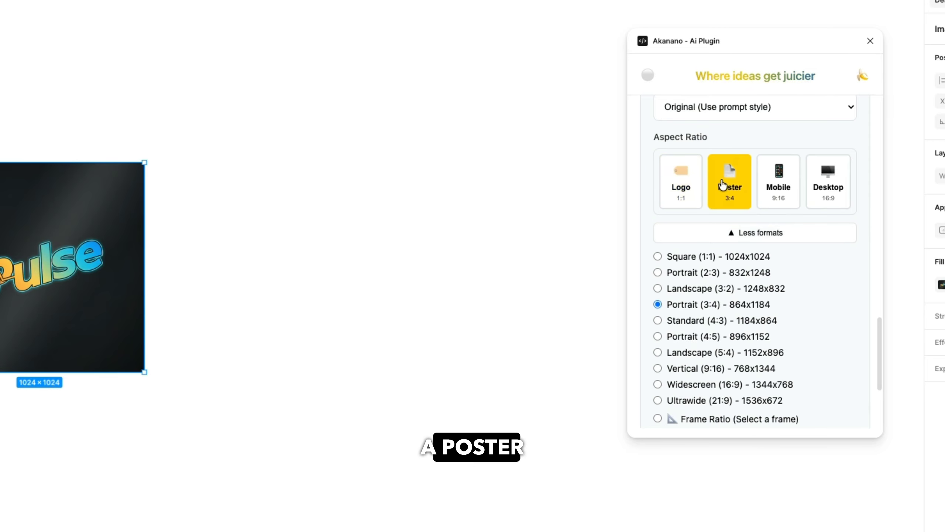
scroll(781, 323, "down", 4)
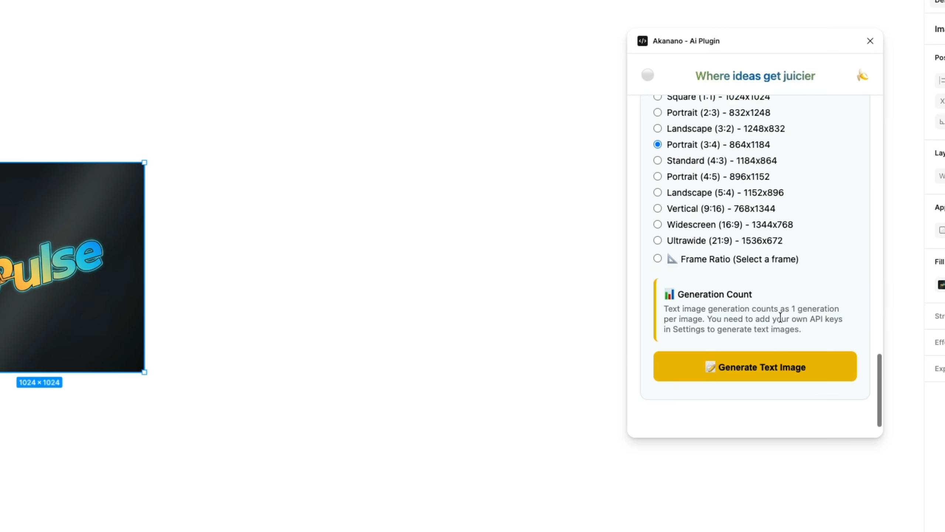
left_click(774, 383)
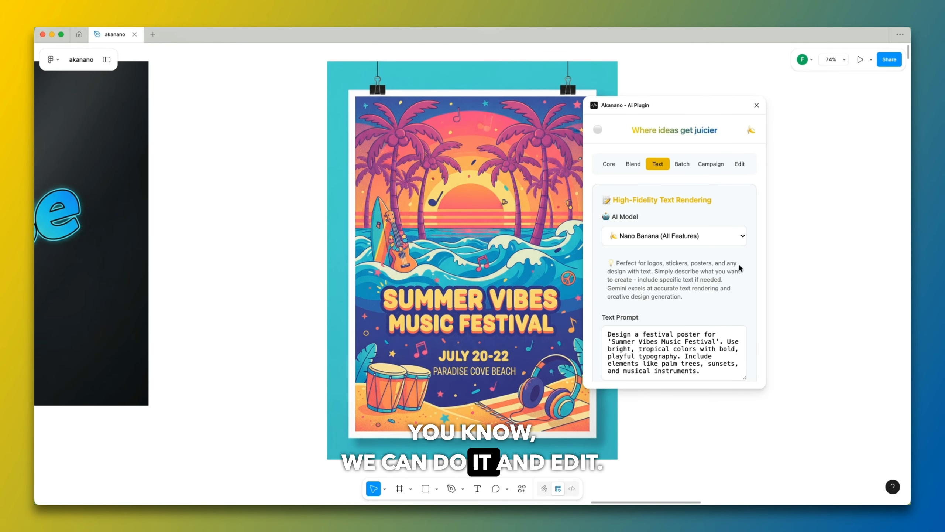
- Move the Pulse logo left on the canvas and place the festival poster beside it at about X -1148, Y 0
scroll(544, 242, "down", 3)
scroll(513, 288, "down", 5)
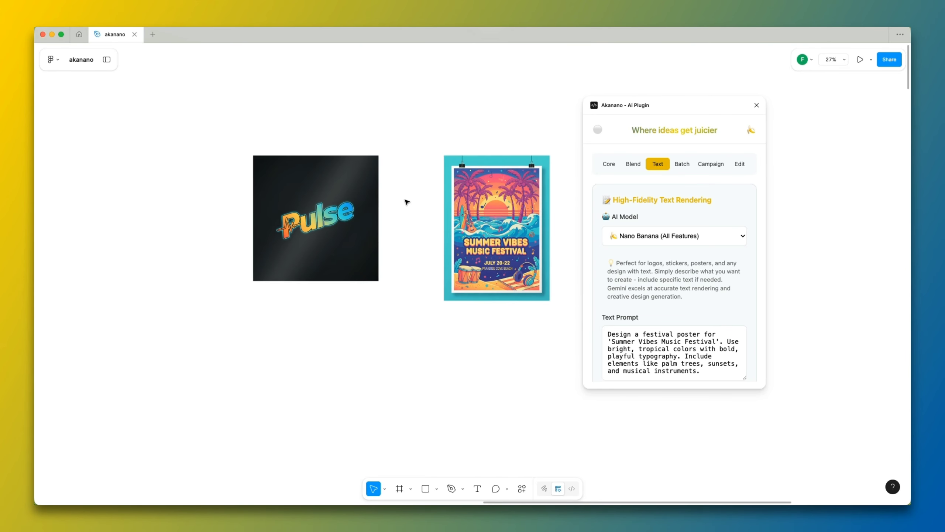
left_click(379, 213)
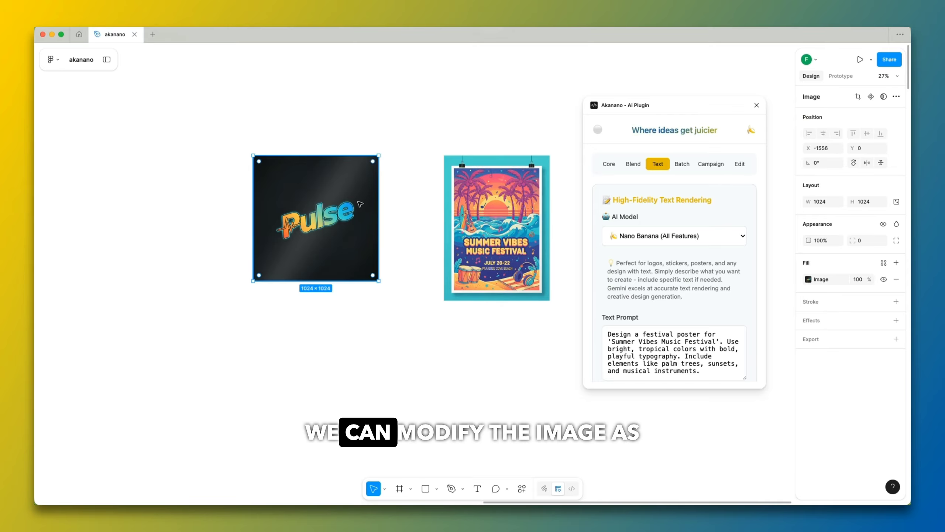
left_click_drag(328, 203, 236, 203)
left_click(510, 214)
left_click_drag(510, 215, 370, 215)
- Clear the festival text prompt and set the design type to Business Card
scroll(731, 280, "down", 5)
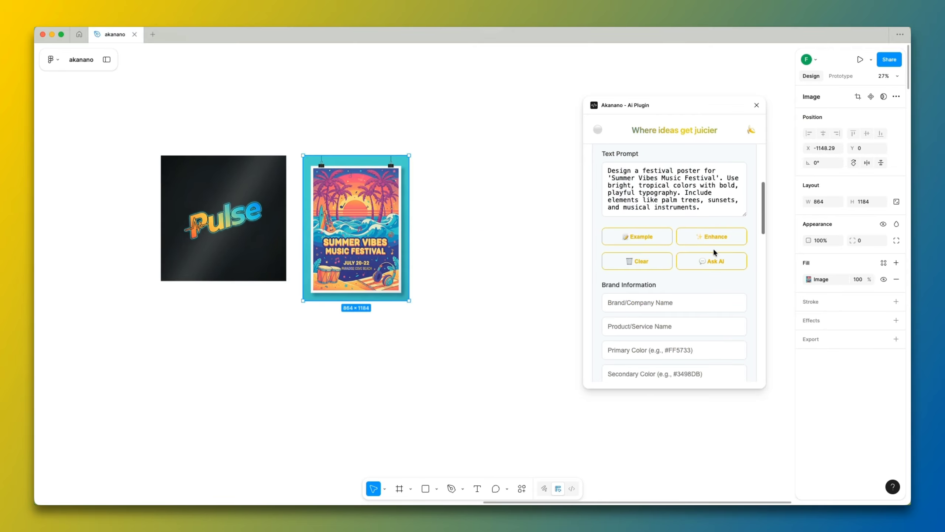
left_click(637, 257)
scroll(675, 262, "down", 5)
left_click(666, 247)
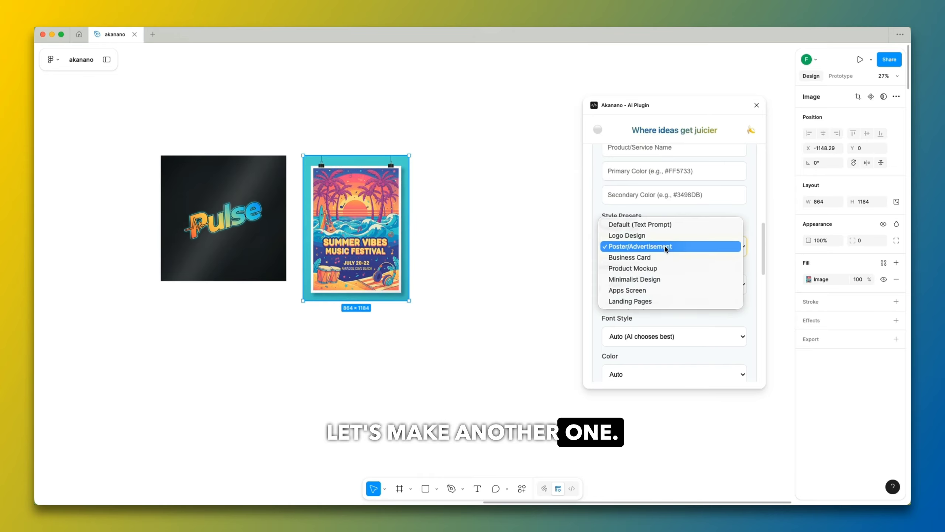
left_click(656, 258)
- Cycle through the example business card prompts until the creative agency one with bold, artistic typography and vibrant colors is loaded
scroll(661, 239, "up", 9)
scroll(627, 327, "down", 3)
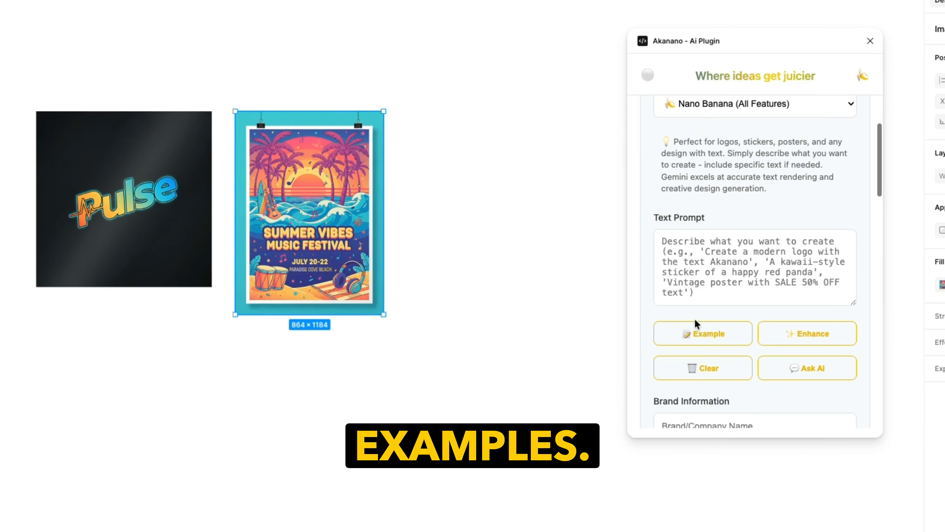
left_click(693, 337)
scroll(700, 372, "down", 4)
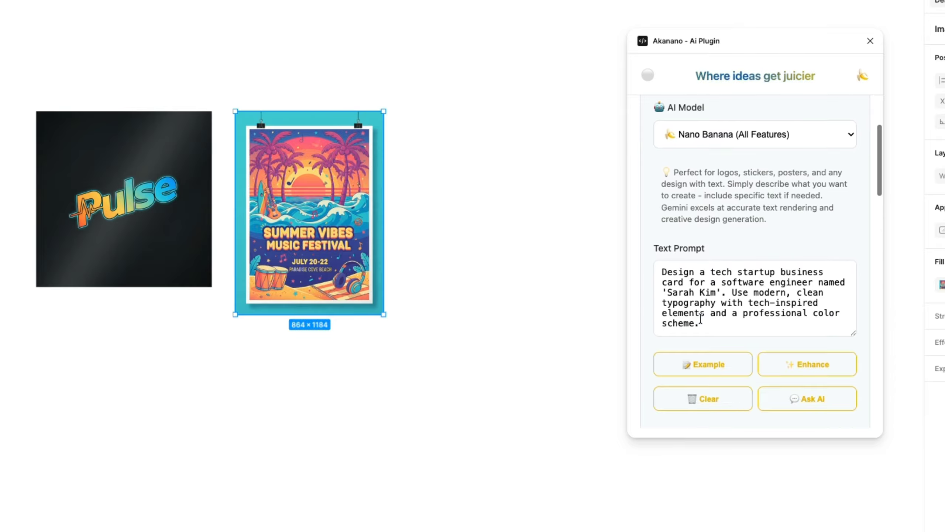
left_click(702, 376)
scroll(731, 316, "down", 5)
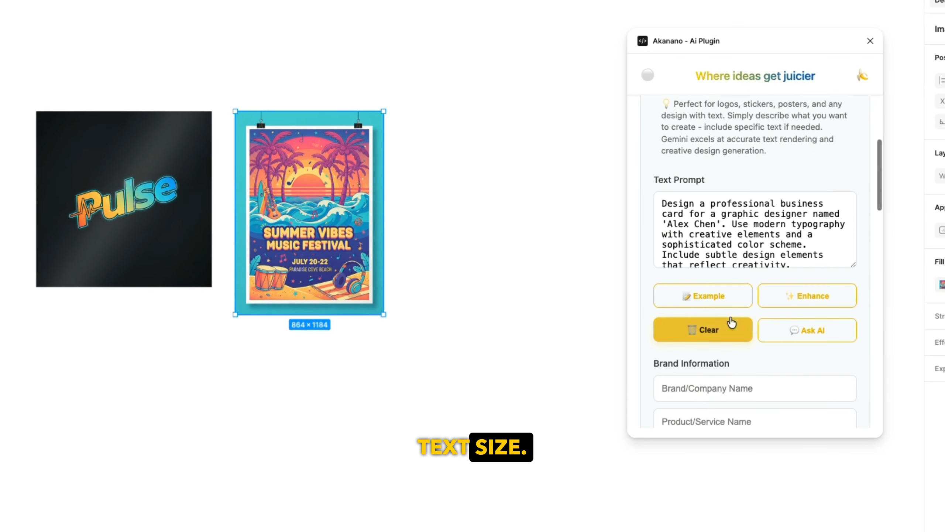
left_click(676, 294)
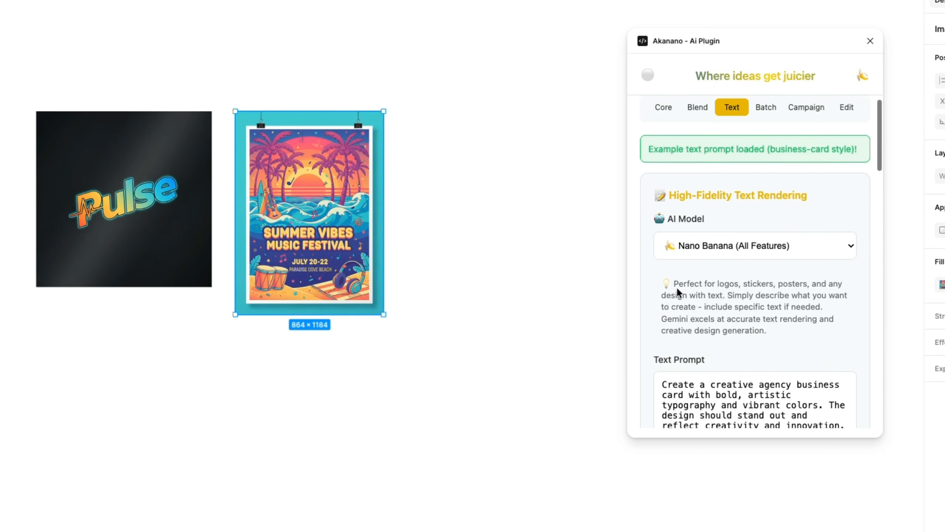
scroll(695, 294, "down", 3)
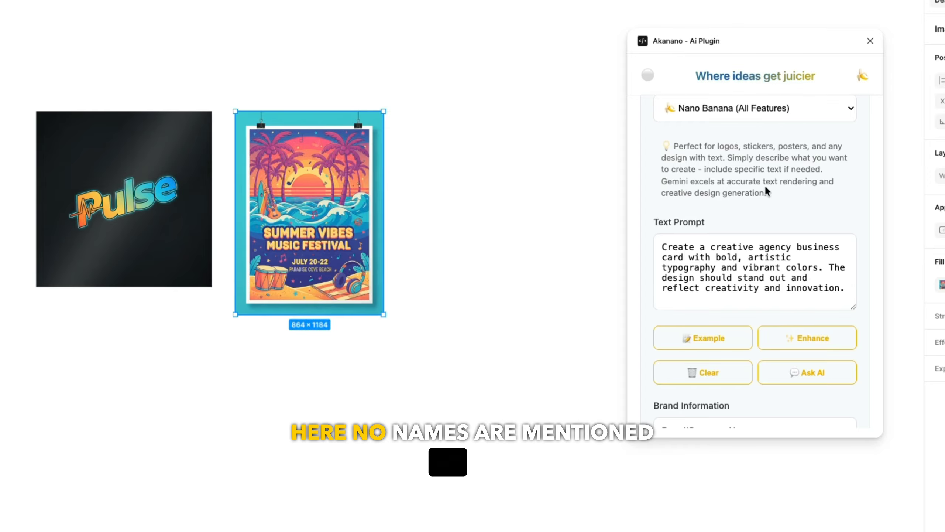
- Enter the brand name Anvibe and the product/service name Design studio in the brand information
scroll(725, 234, "down", 4)
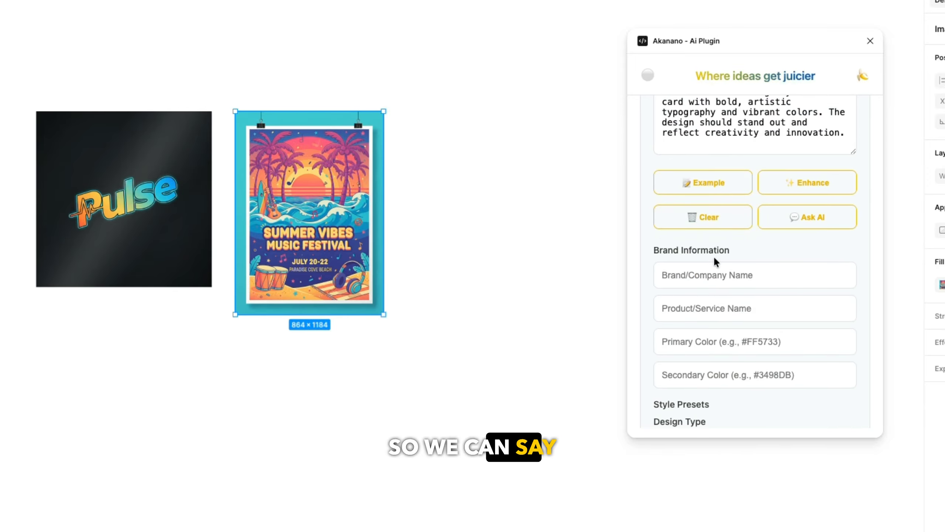
scroll(716, 261, "up", 2)
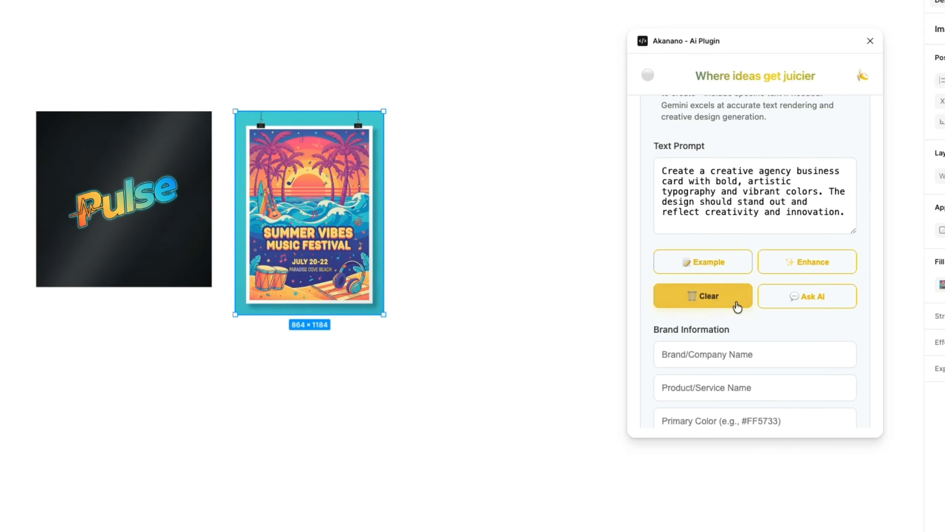
scroll(736, 305, "down", 2)
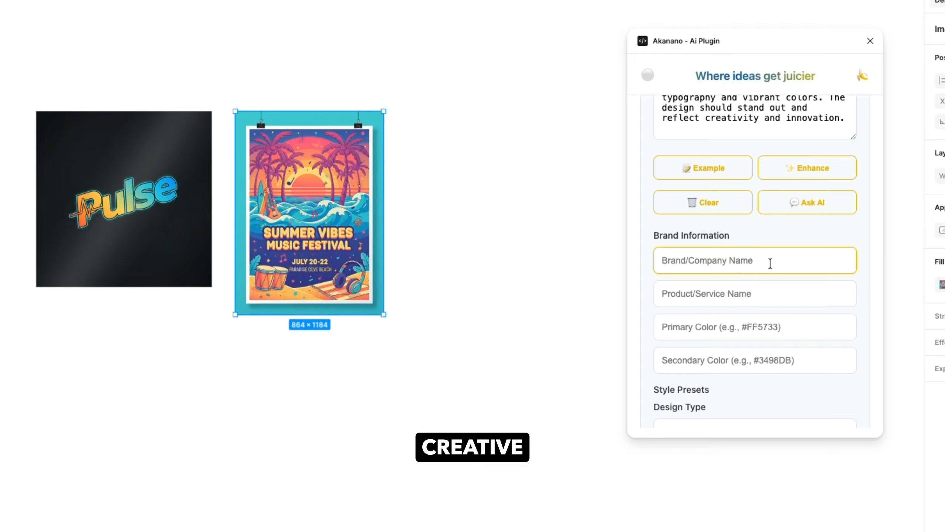
type("Anvibe")
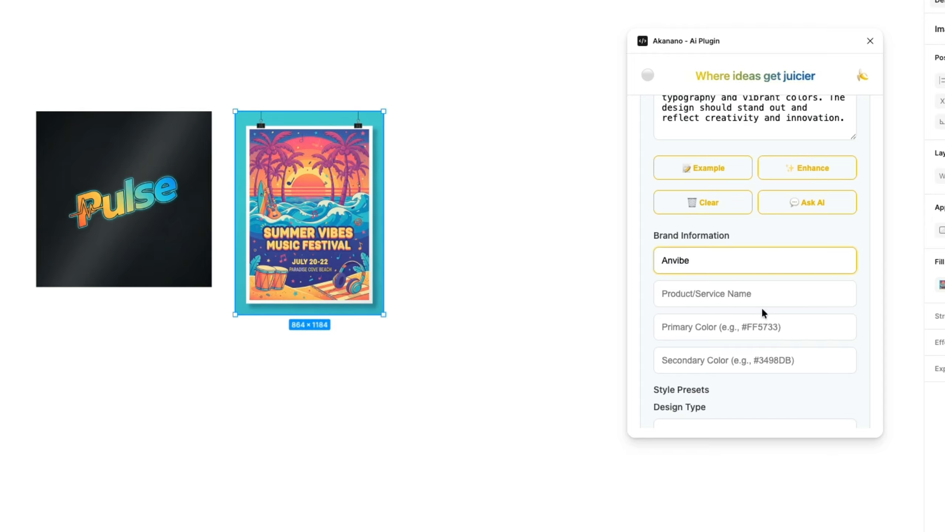
left_click(757, 292)
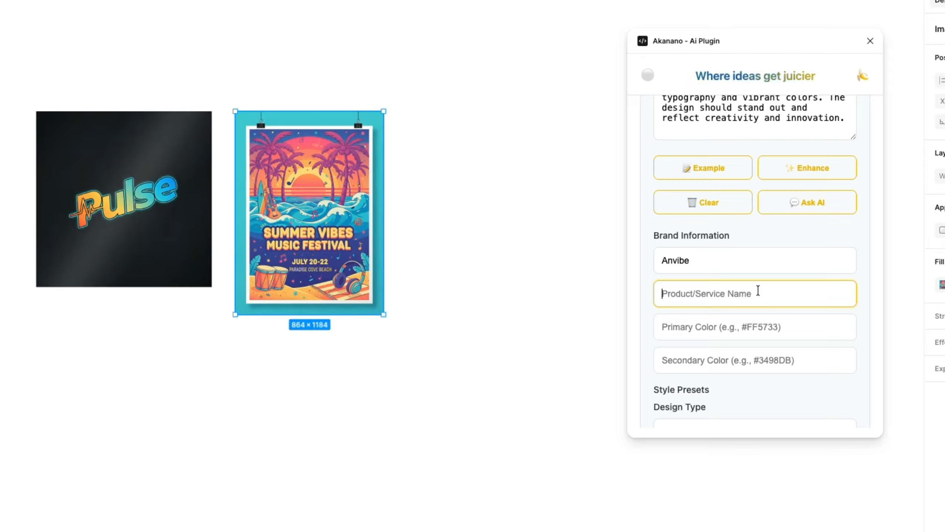
type("Design studio")
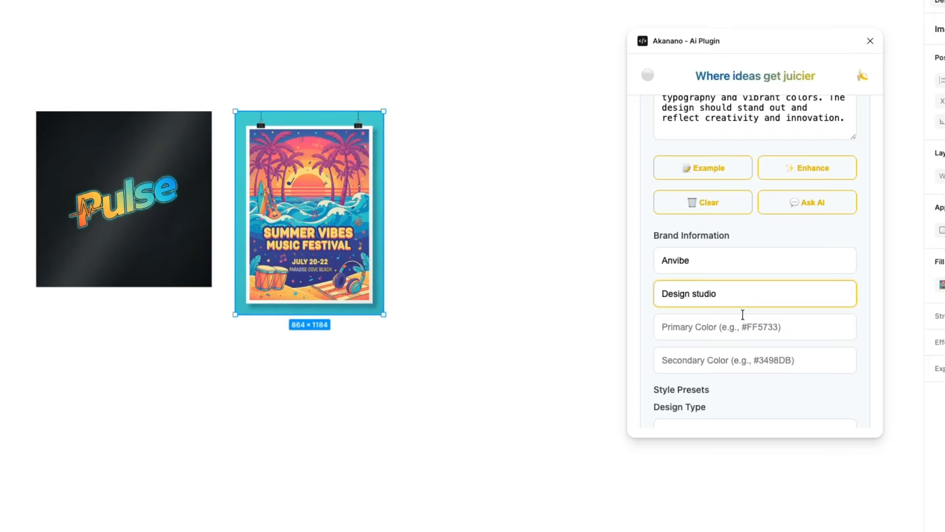
- Set the brand's primary color to purple and its secondary color to acid green
left_click(743, 315)
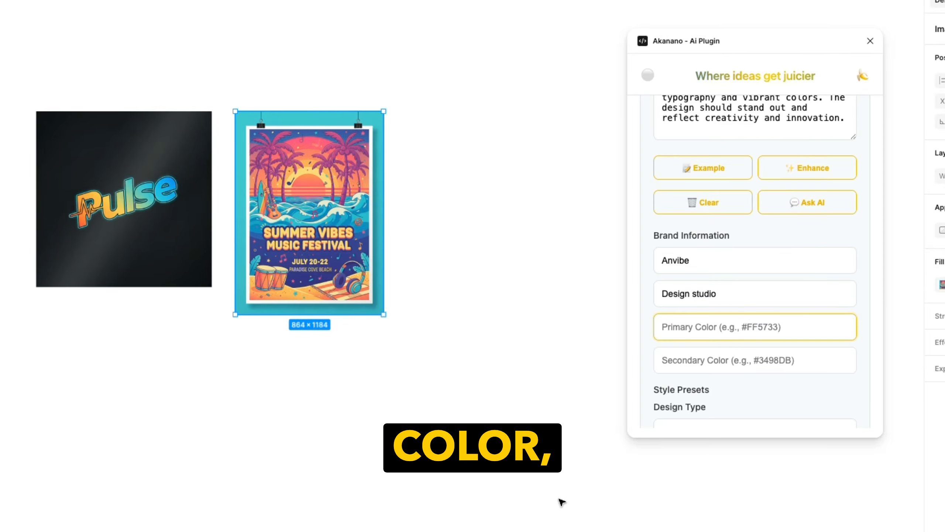
type("purple")
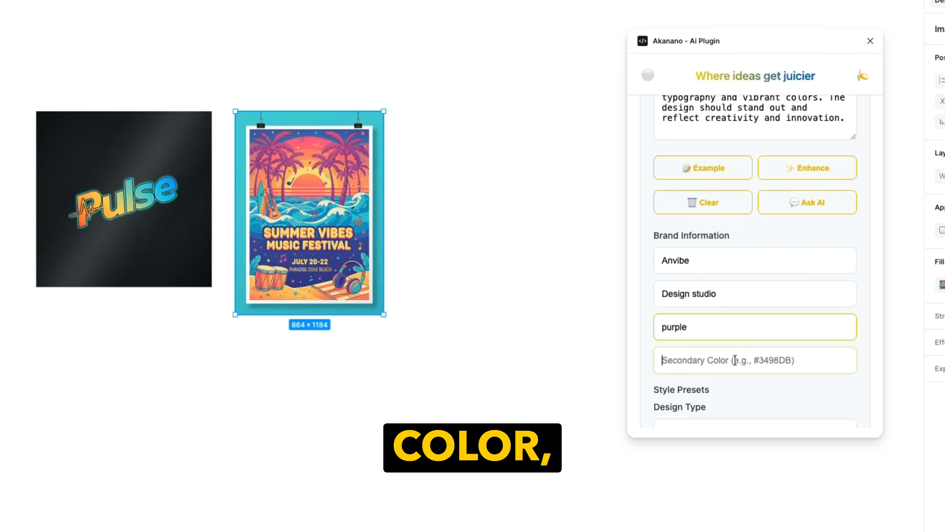
left_click(735, 360)
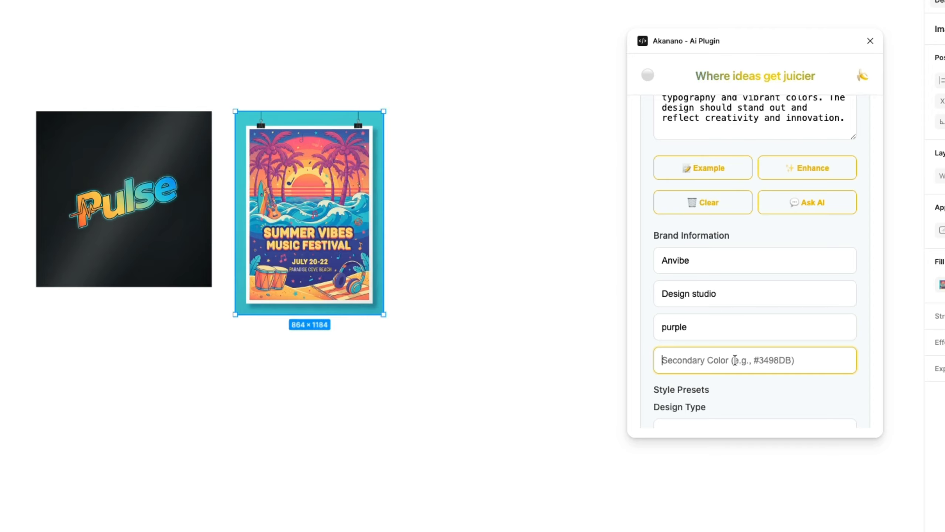
type("gr")
key("BackSpace")
key("BackSpace")
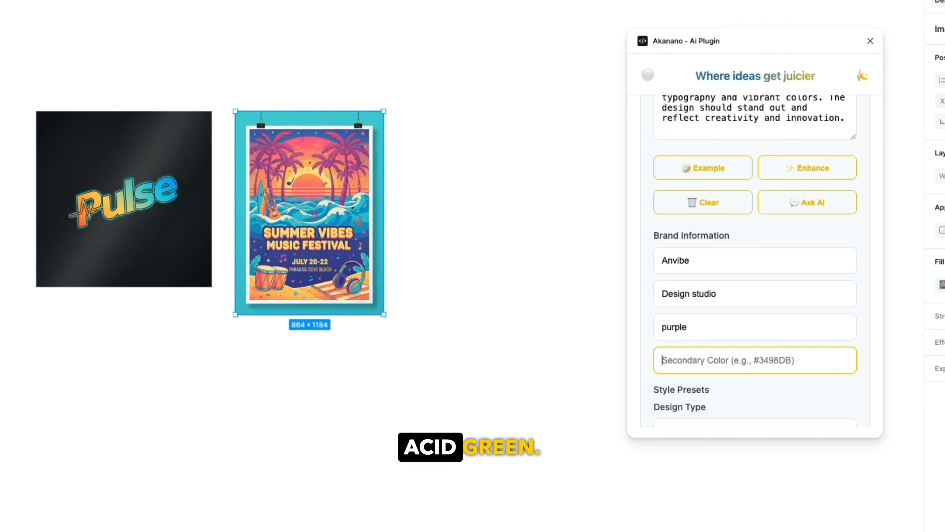
type("acid green")
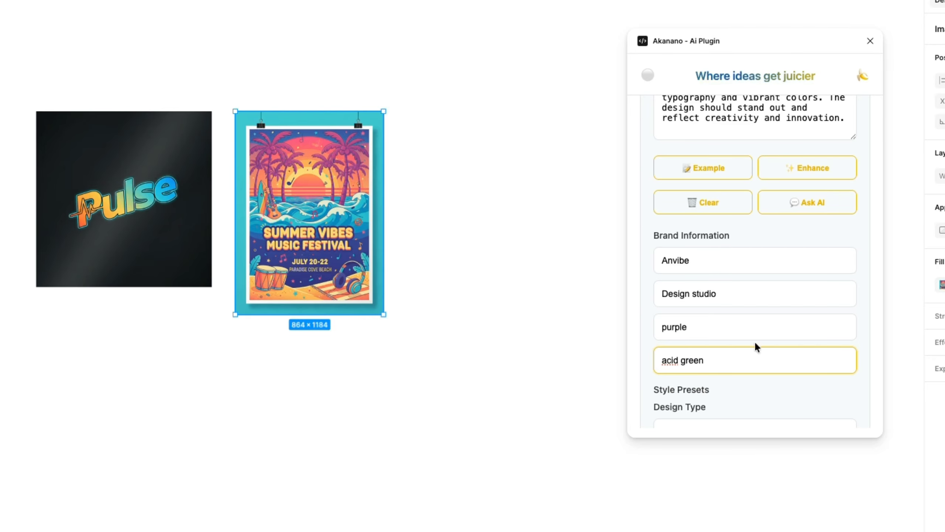
- Set the business card's font style to Elegant Serif
scroll(755, 344, "down", 5)
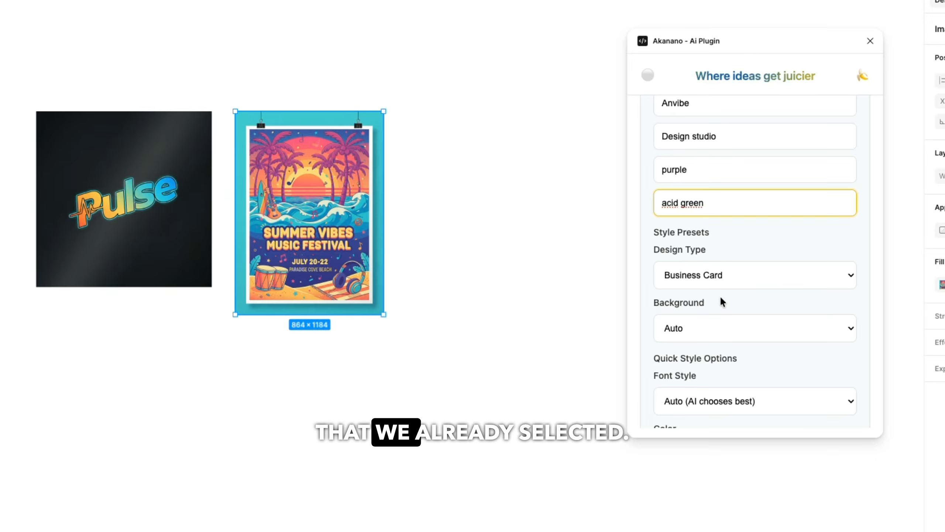
scroll(719, 327, "down", 6)
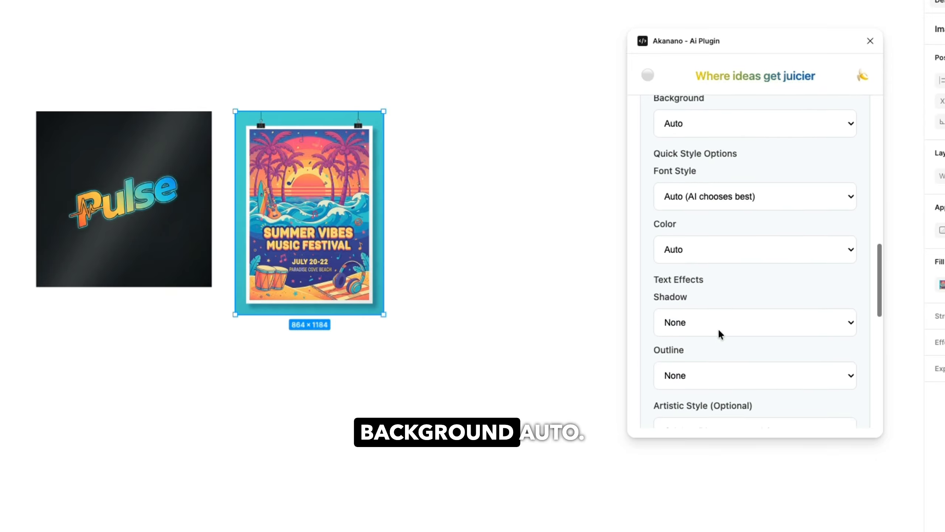
left_click(751, 198)
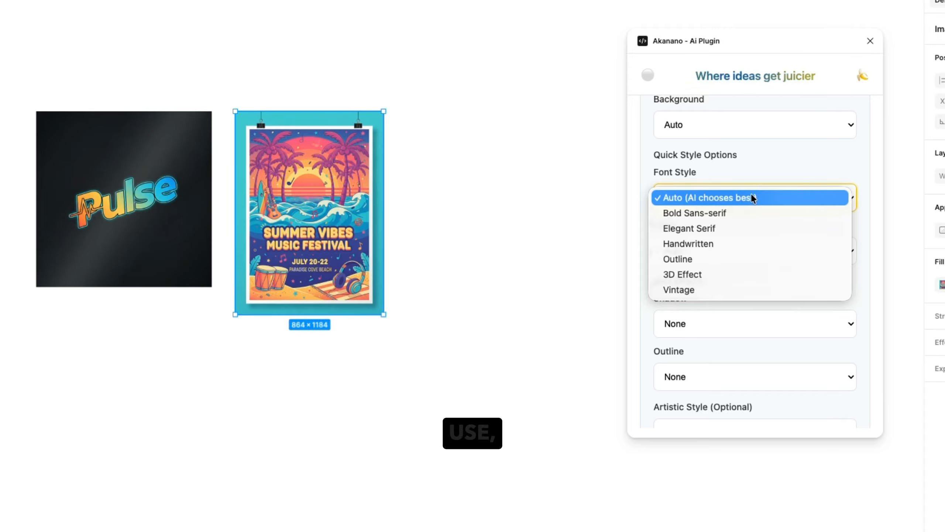
left_click(738, 228)
- Remove the words "bold, artistic typography and" from the business card text prompt
scroll(779, 180, "up", 10)
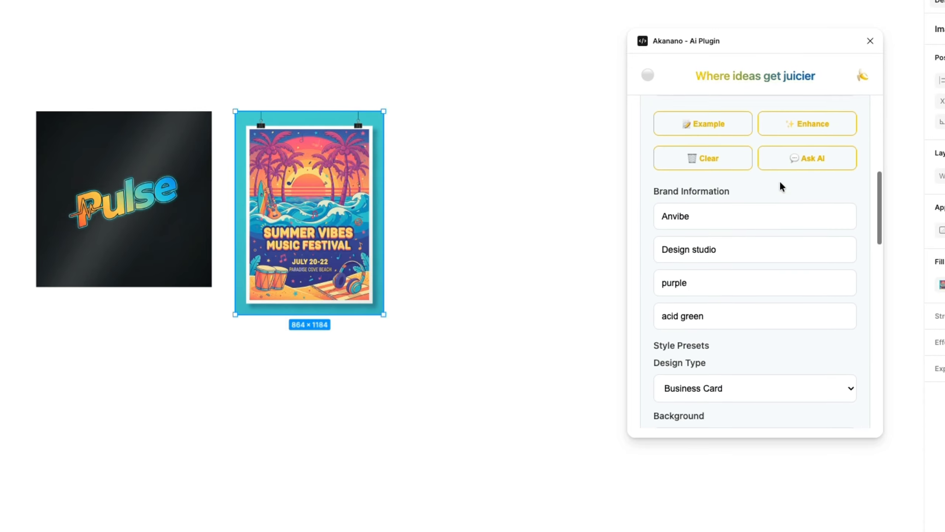
scroll(776, 206, "down", 4)
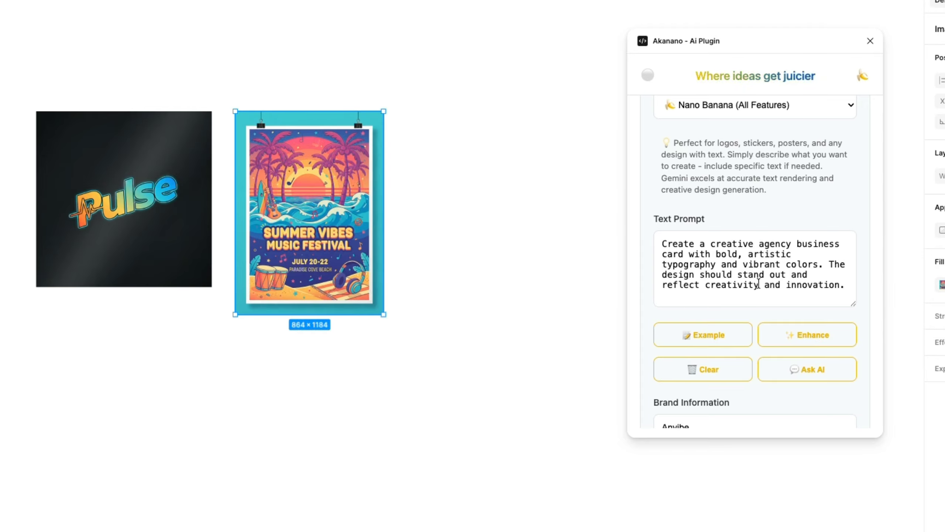
scroll(758, 284, "down", 2)
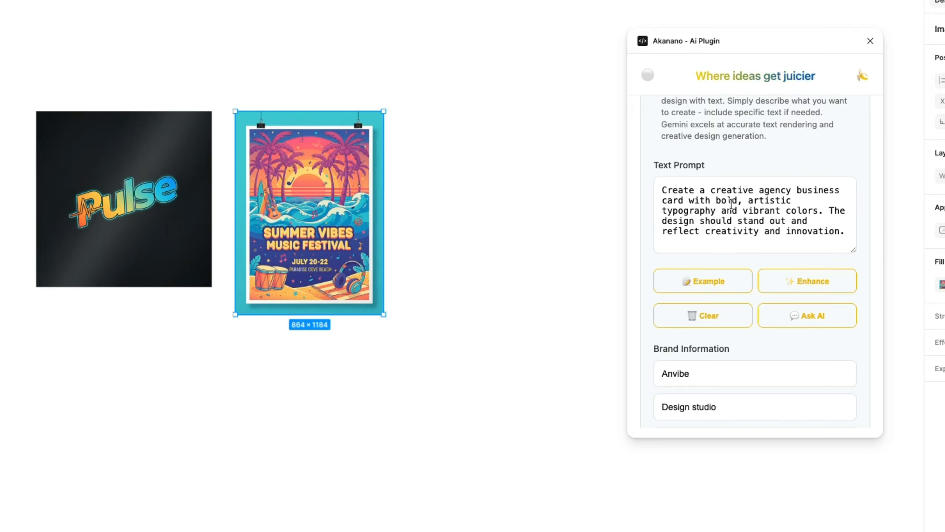
left_click_drag(720, 210, 697, 201)
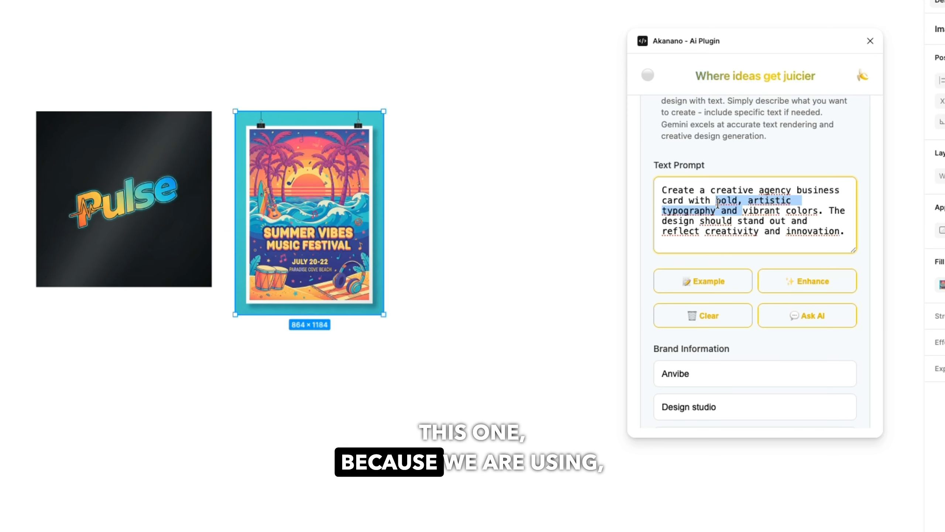
key("BackSpace")
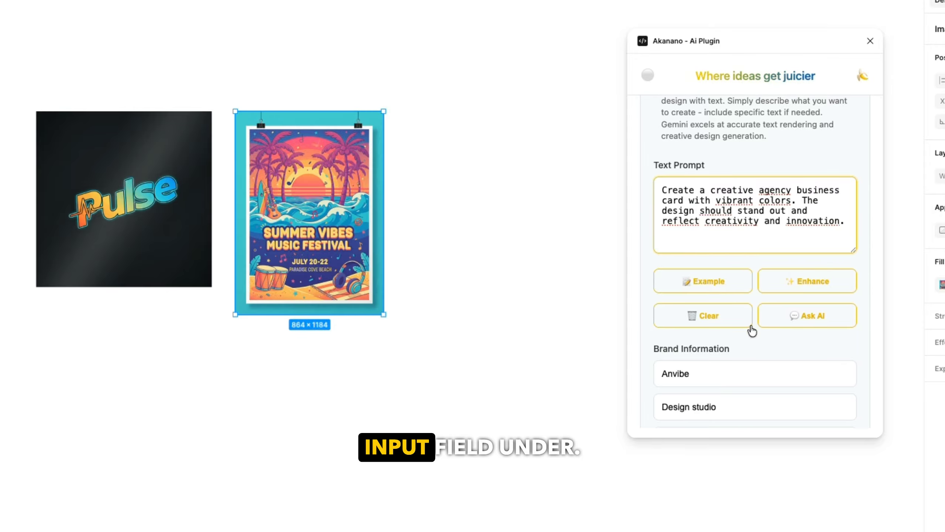
- Review the business card's remaining color, text effect, artistic style and aspect ratio settings
scroll(751, 325, "down", 10)
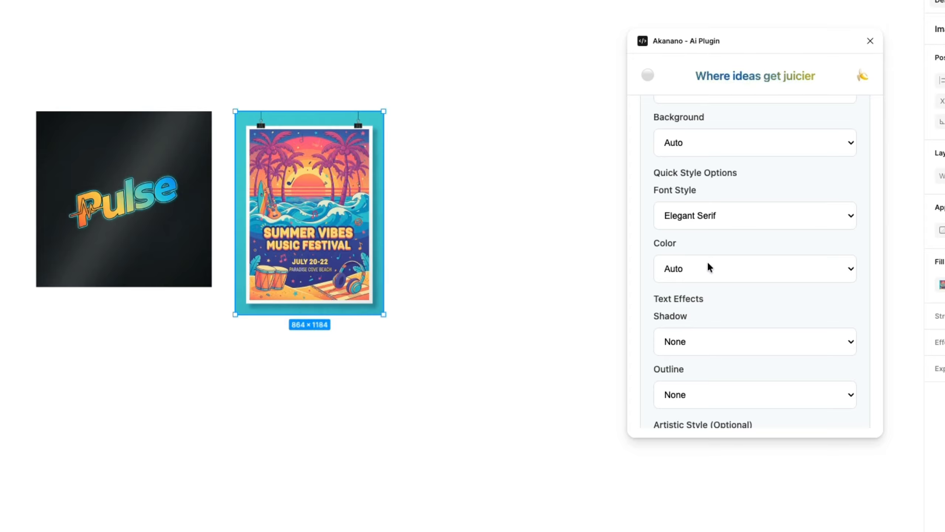
scroll(714, 268, "down", 5)
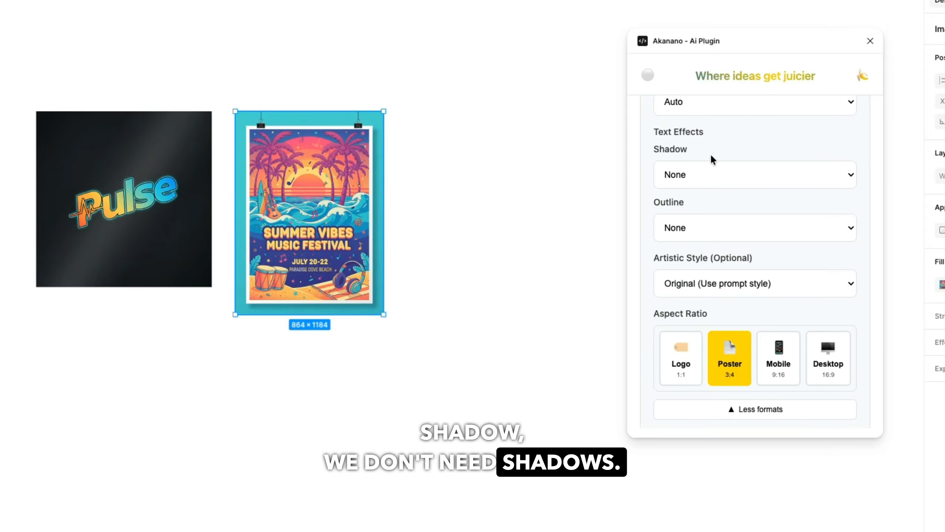
scroll(718, 173, "up", 10)
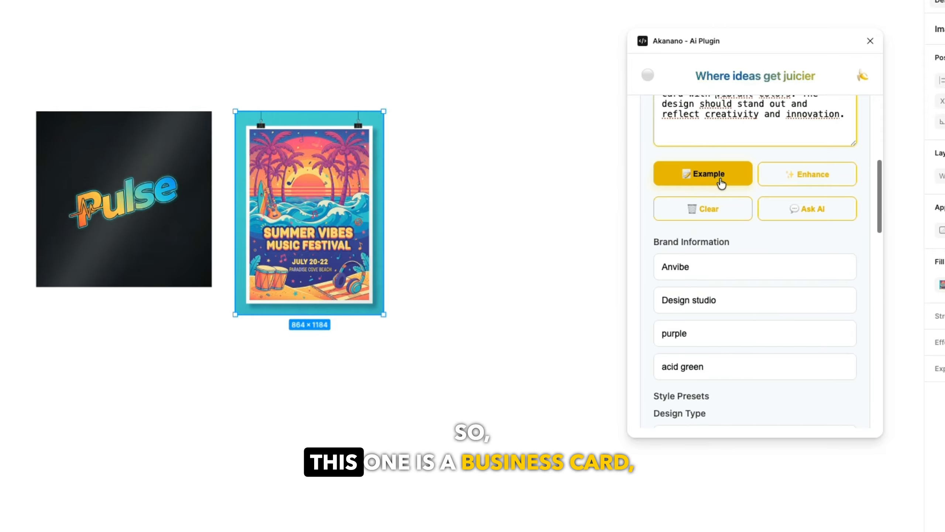
- Set the business card's format to Standard (4:3) - 1184x864 and generate the text image
scroll(720, 182, "down", 10)
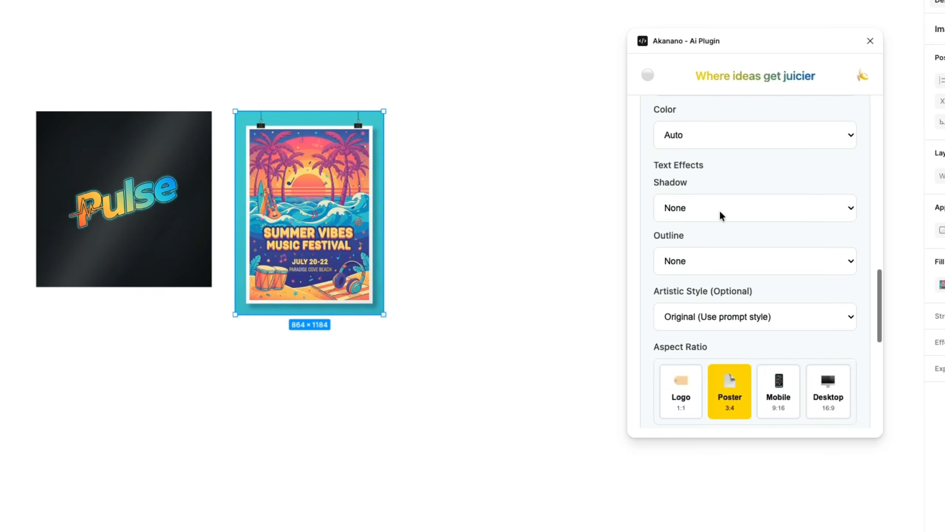
scroll(720, 215, "down", 5)
scroll(721, 213, "up", 3)
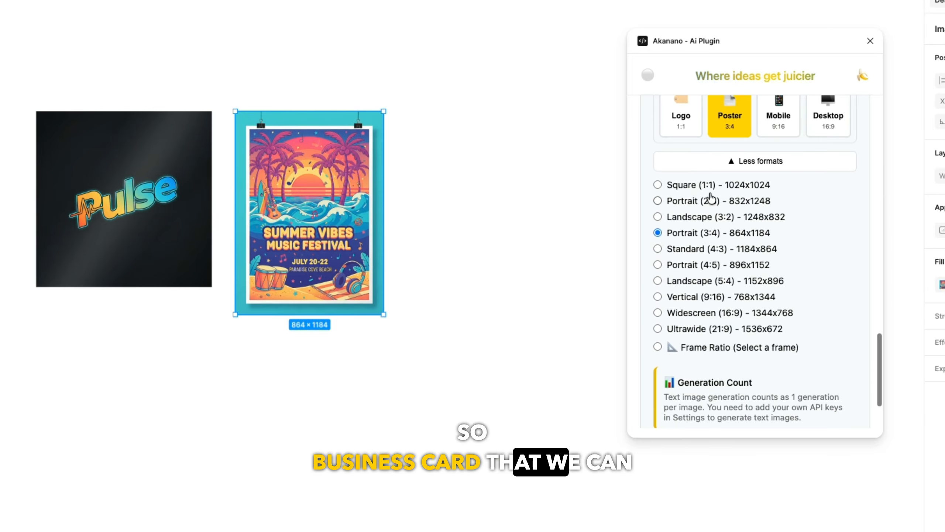
left_click(658, 249)
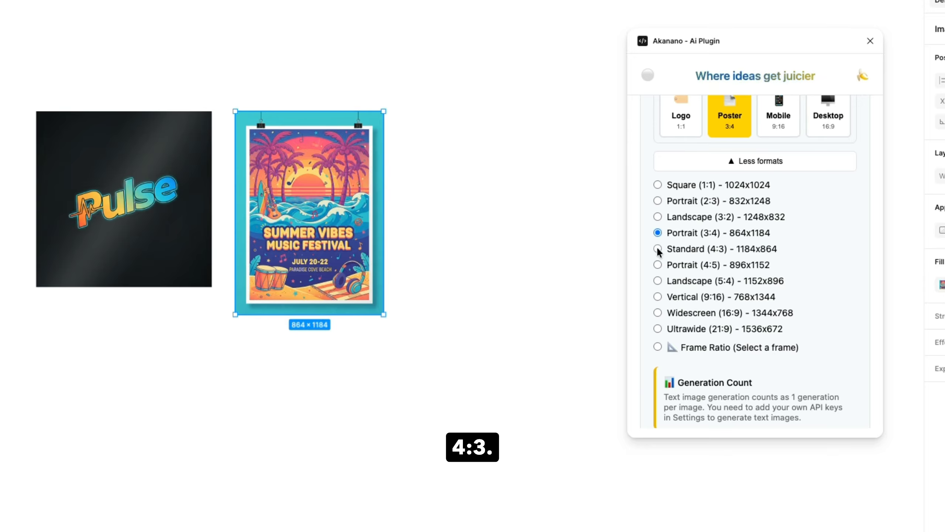
scroll(756, 258, "down", 3)
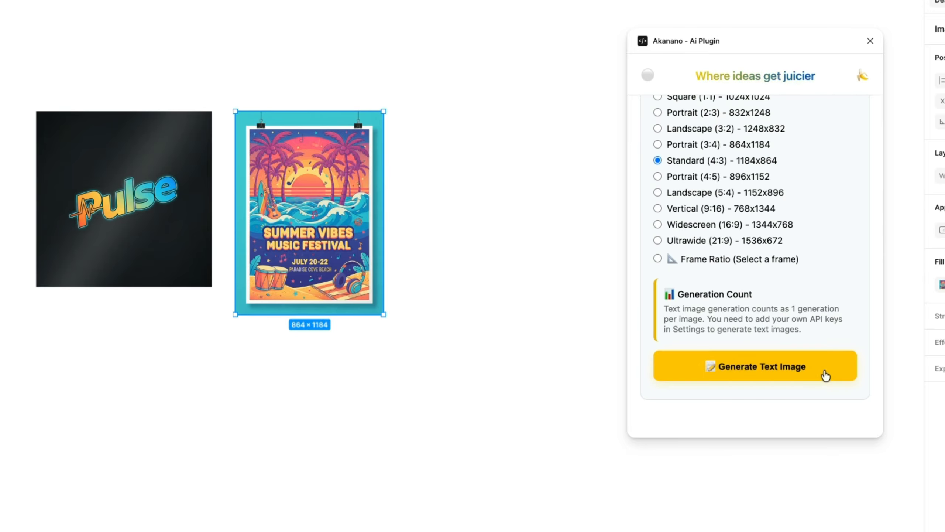
left_click(823, 372)
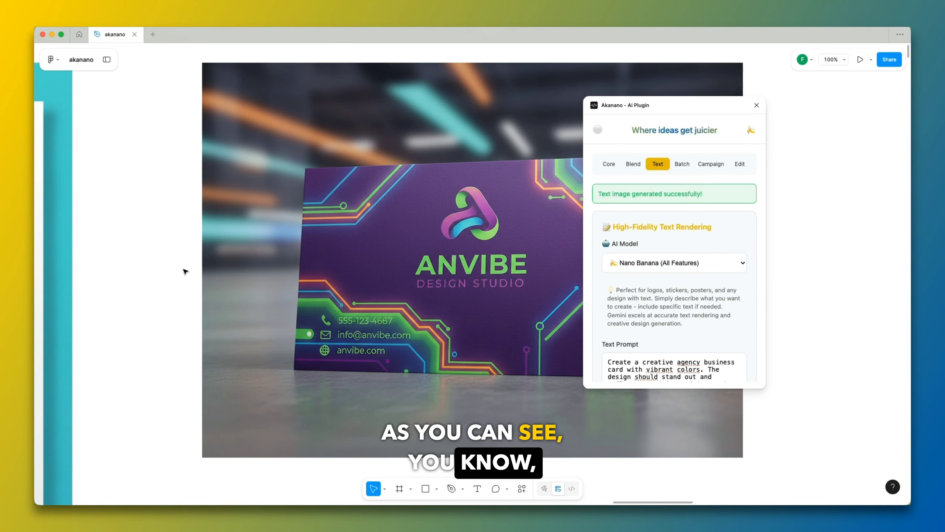
- Compare the generated business card with the text prompt and the brand name, description and color settings
scroll(187, 273, "down", 3)
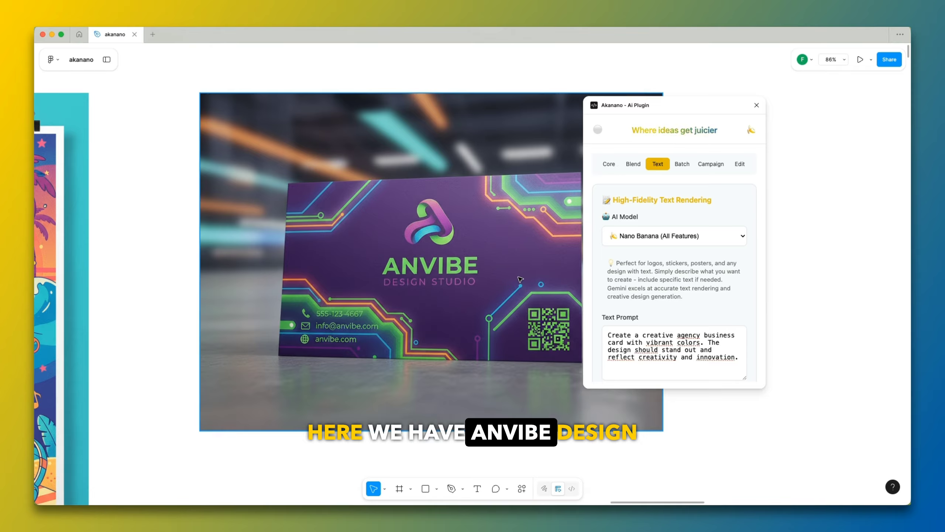
scroll(692, 285, "down", 10)
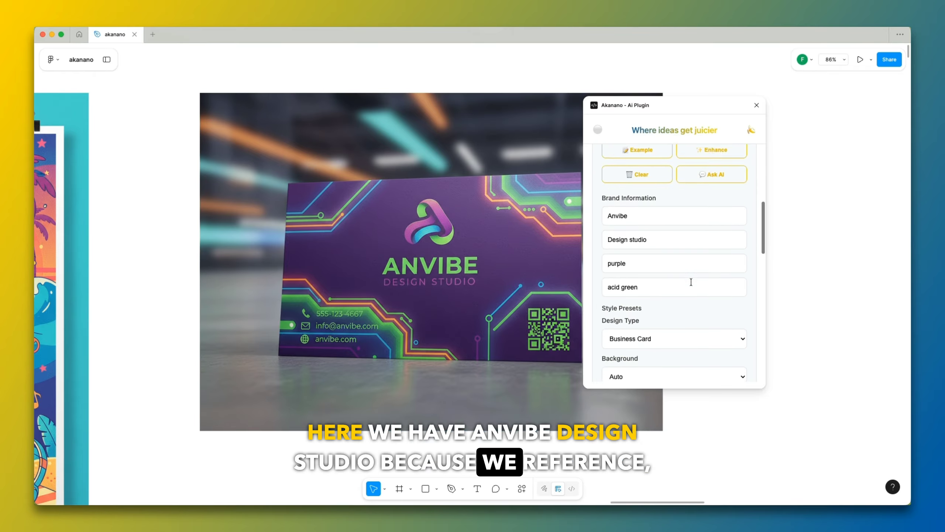
scroll(691, 283, "up", 2)
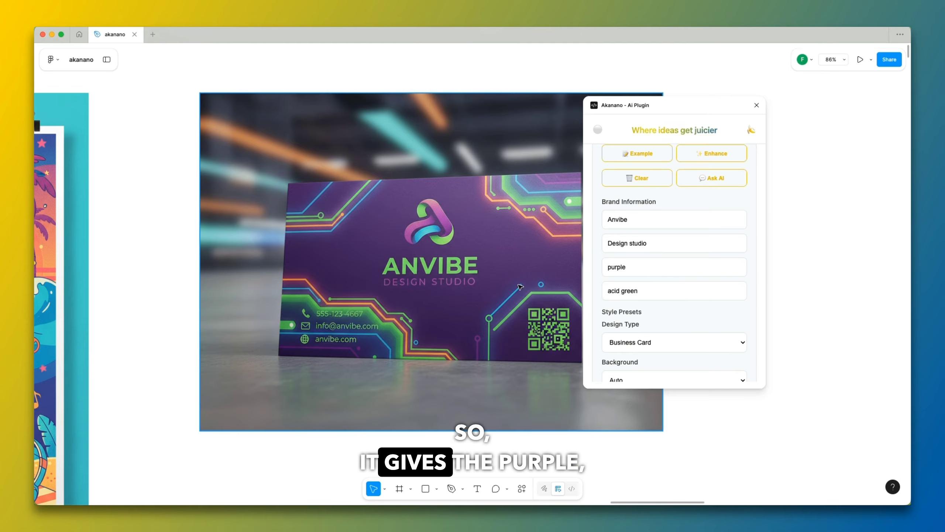
scroll(320, 309, "down", 3)
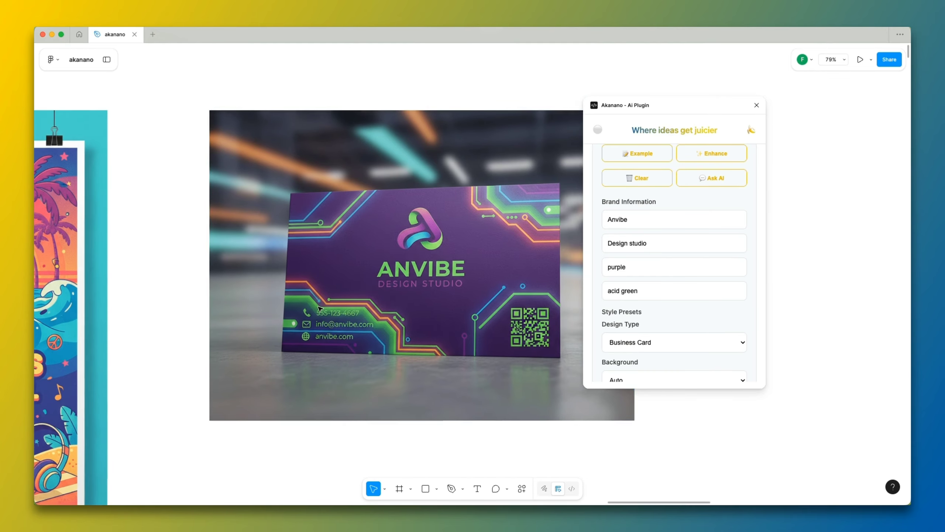
scroll(397, 296, "up", 3)
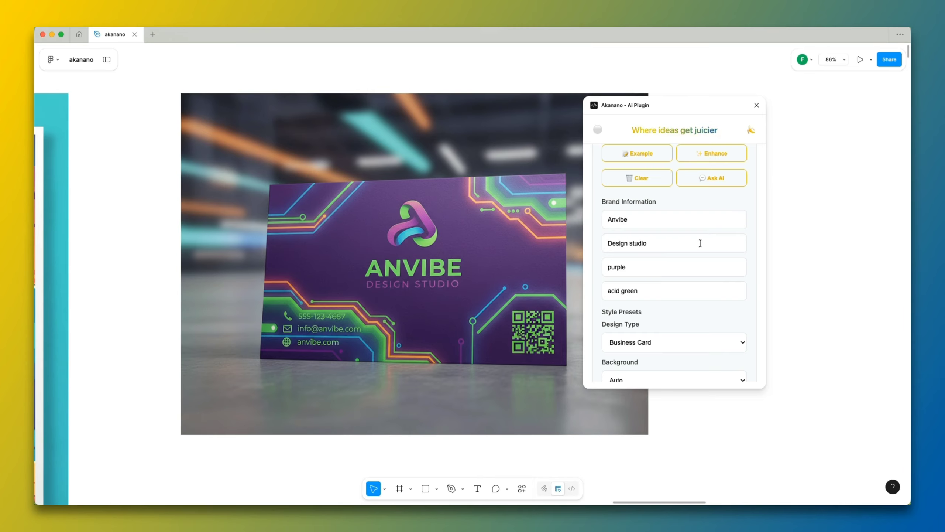
scroll(699, 240, "down", 5)
scroll(700, 240, "up", 10)
scroll(670, 274, "down", 3)
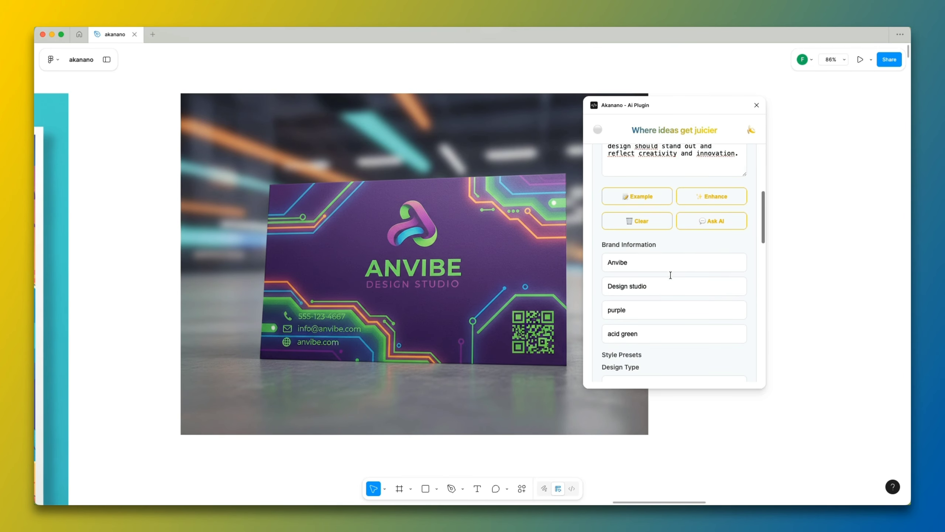
scroll(682, 247, "up", 2)
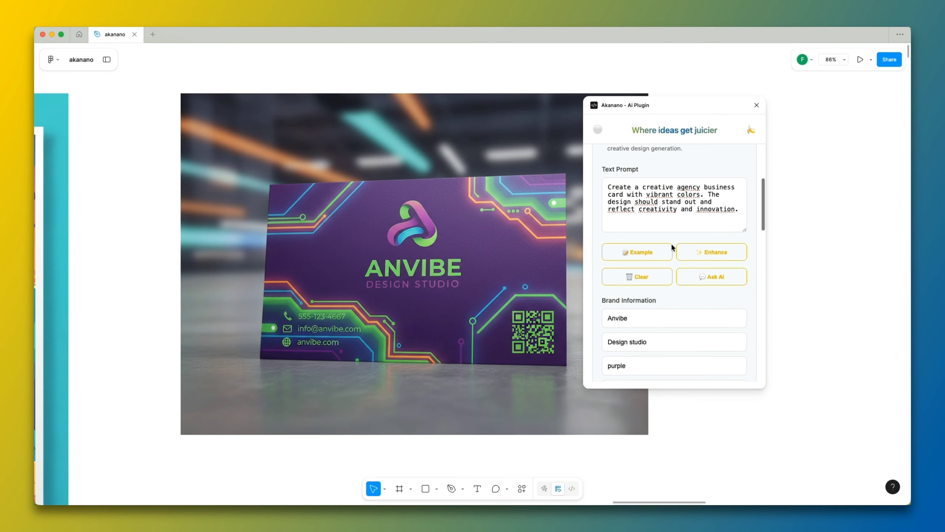
scroll(663, 299, "down", 2)
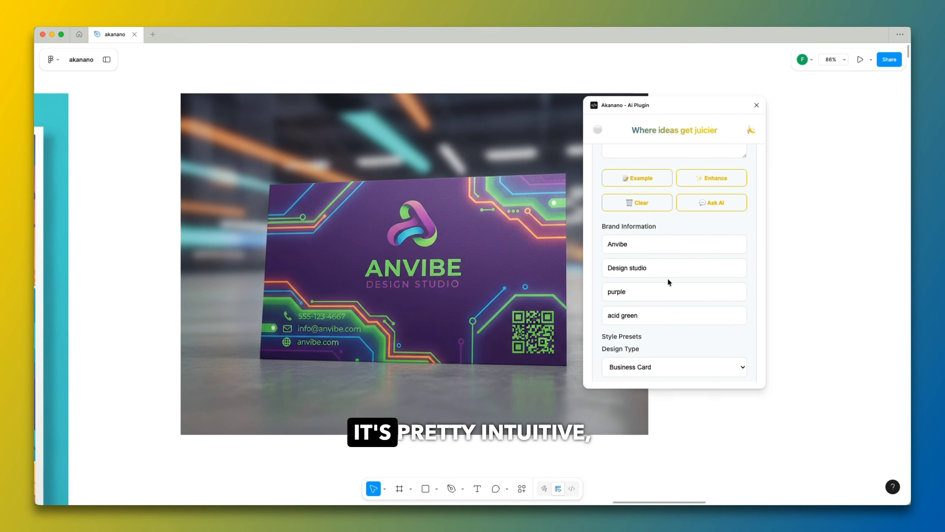
scroll(701, 263, "up", 3)
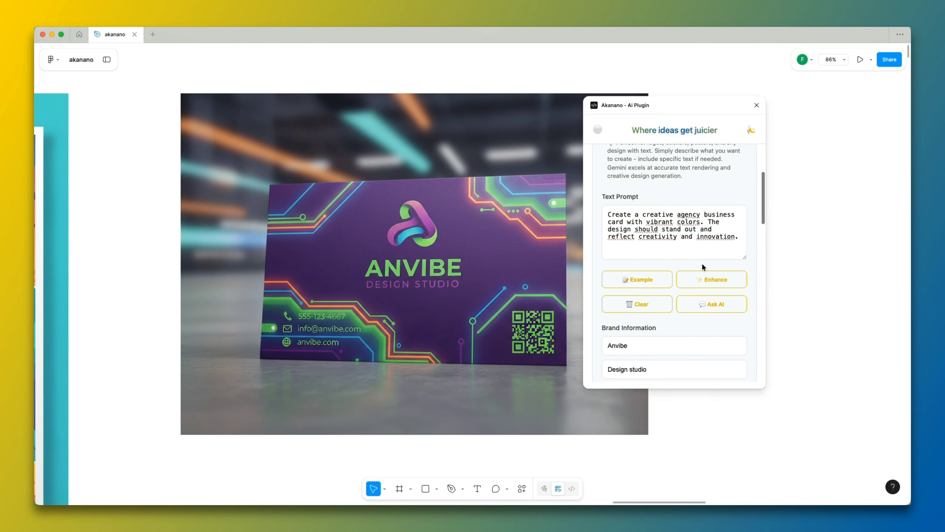
- Look through the available design types, keeping Business Card as the selected one
scroll(701, 262, "down", 6)
left_click(650, 228)
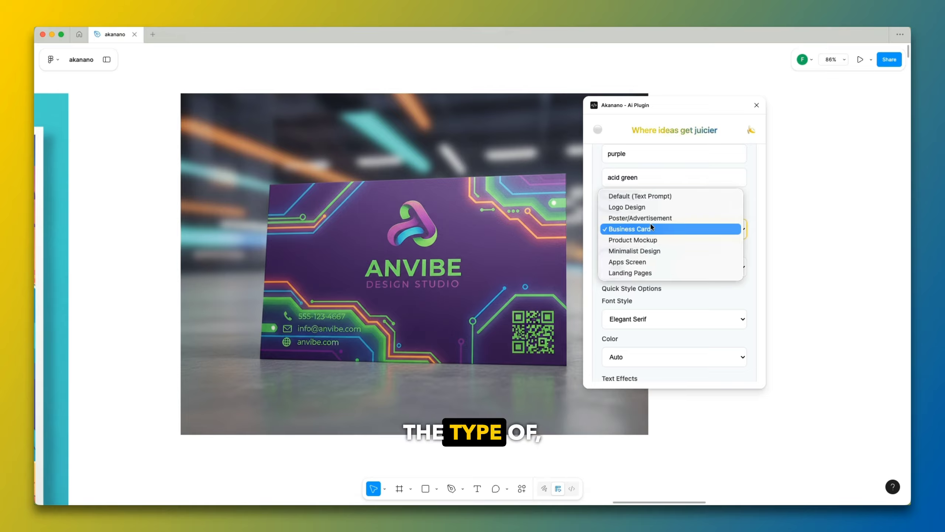
left_click(650, 228)
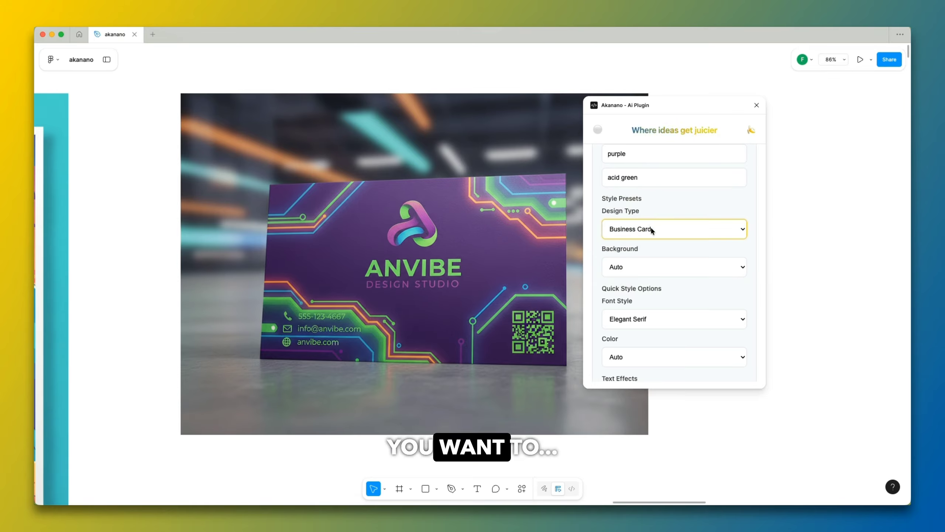
left_click(673, 233)
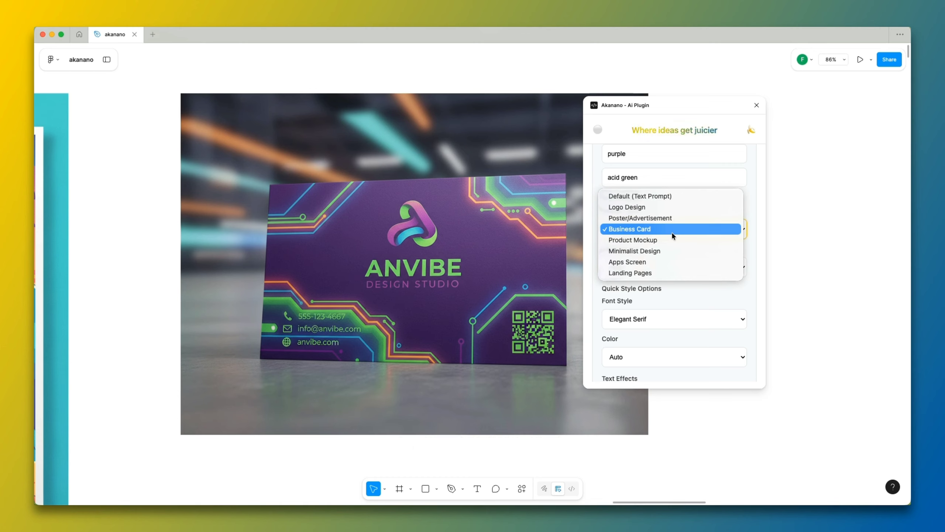
left_click(672, 229)
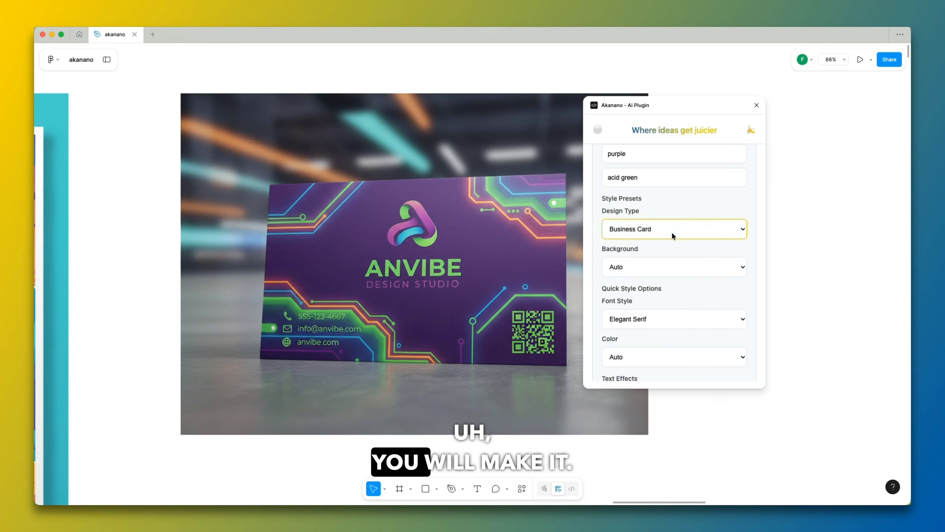